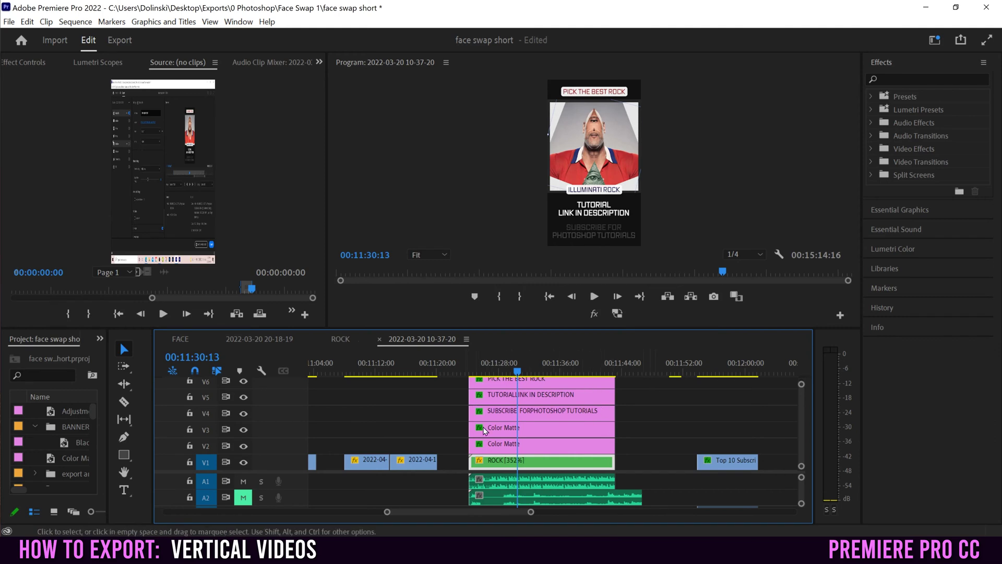
Step: Park the playhead at 00:11:22:16, just before the ROCK clip stack on the timeline
left_click(384, 459)
left_click(407, 464)
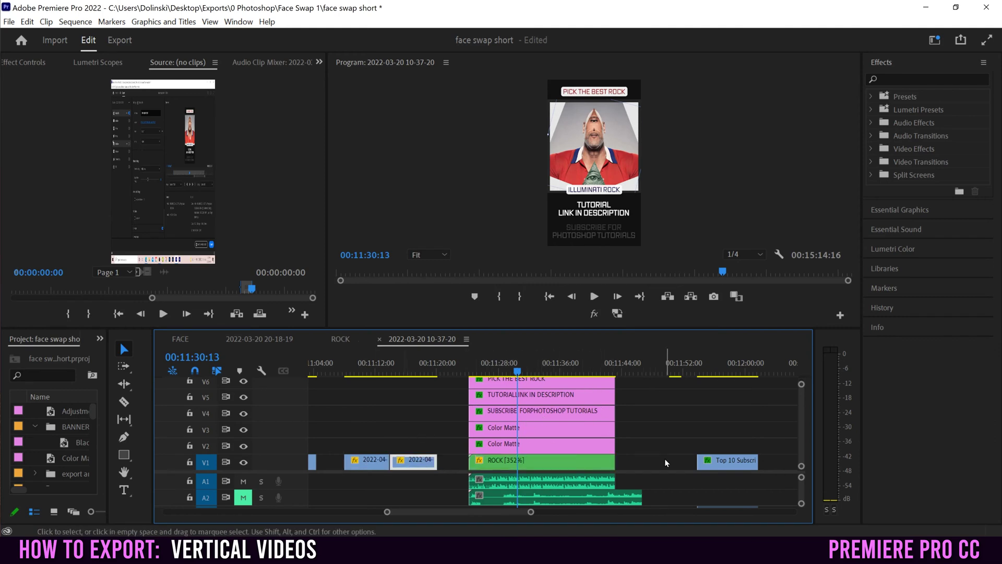
left_click(723, 464)
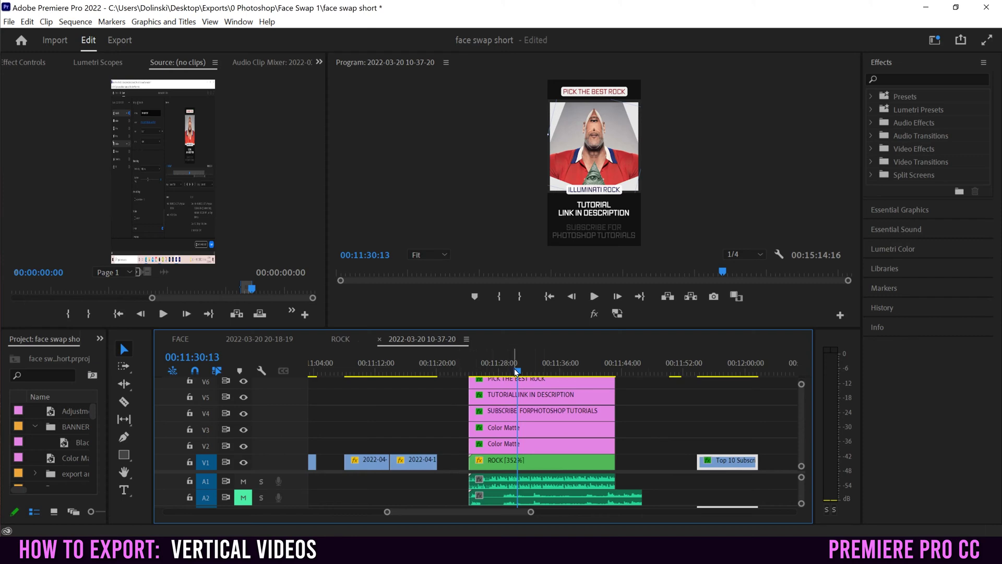
left_click_drag(517, 372, 458, 371)
Step: Mark an In point at the playhead and an Out point just past the ROCK clips
right_click(458, 371)
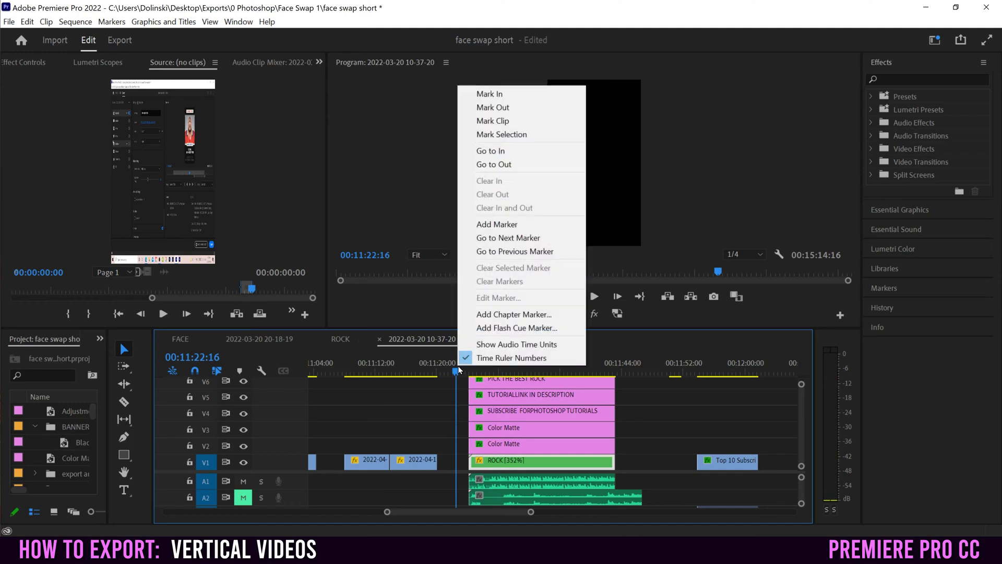
left_click(493, 94)
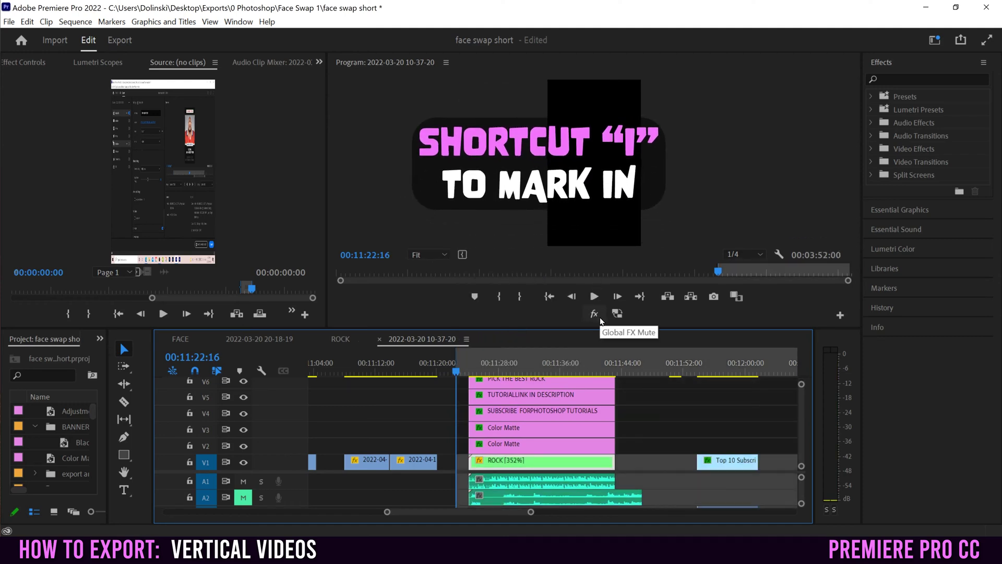
left_click(626, 366)
right_click(626, 368)
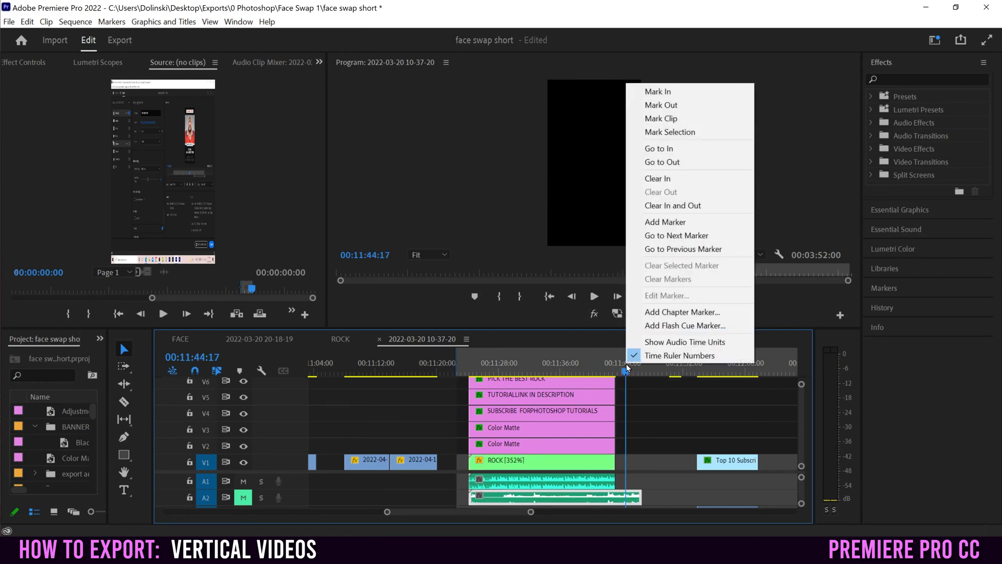
left_click(662, 105)
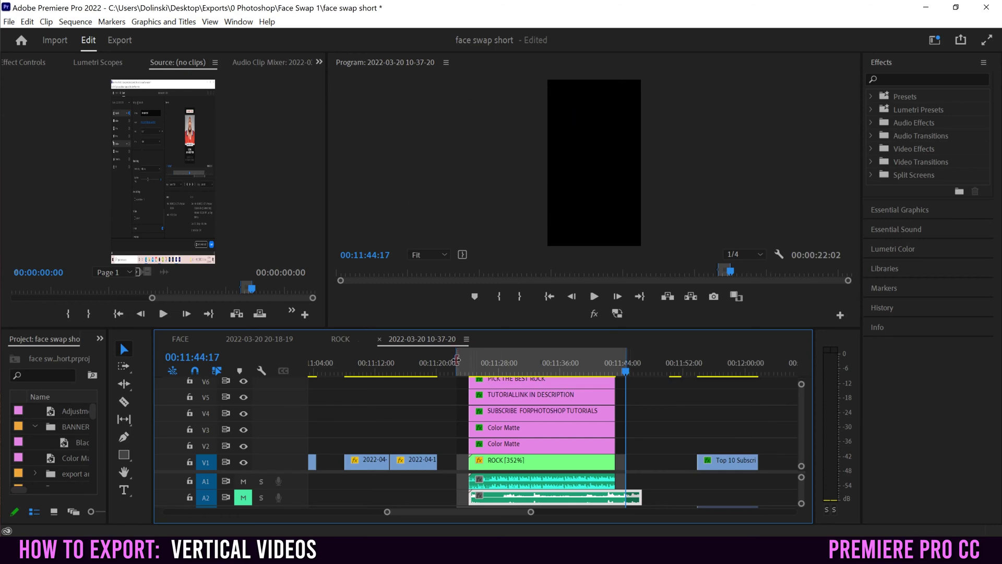
Step: Trim the In and Out handles to the ROCK clip edges for a 00:00:19:04 range
left_click_drag(456, 358, 464, 358)
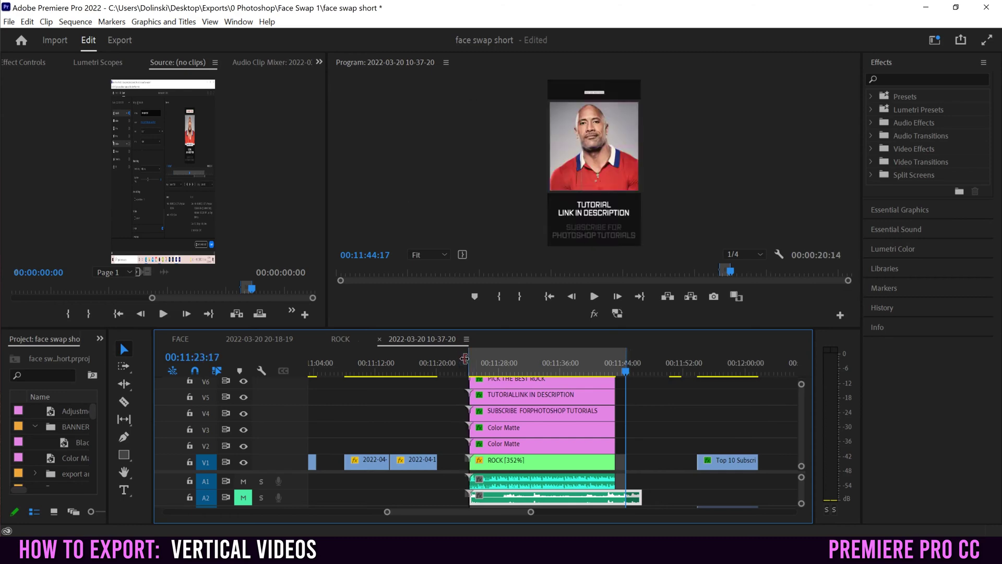
left_click_drag(625, 358, 616, 358)
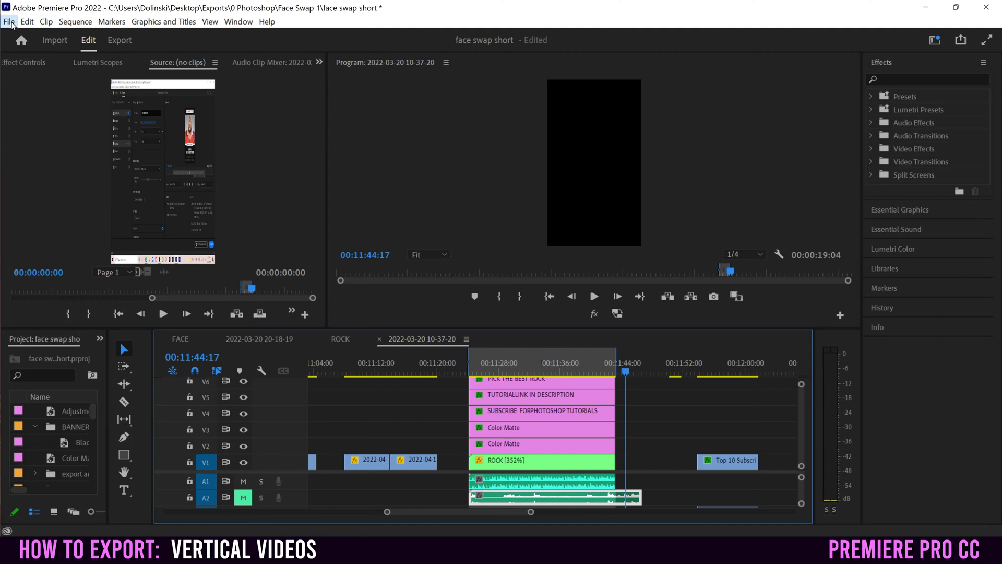
left_click(8, 21)
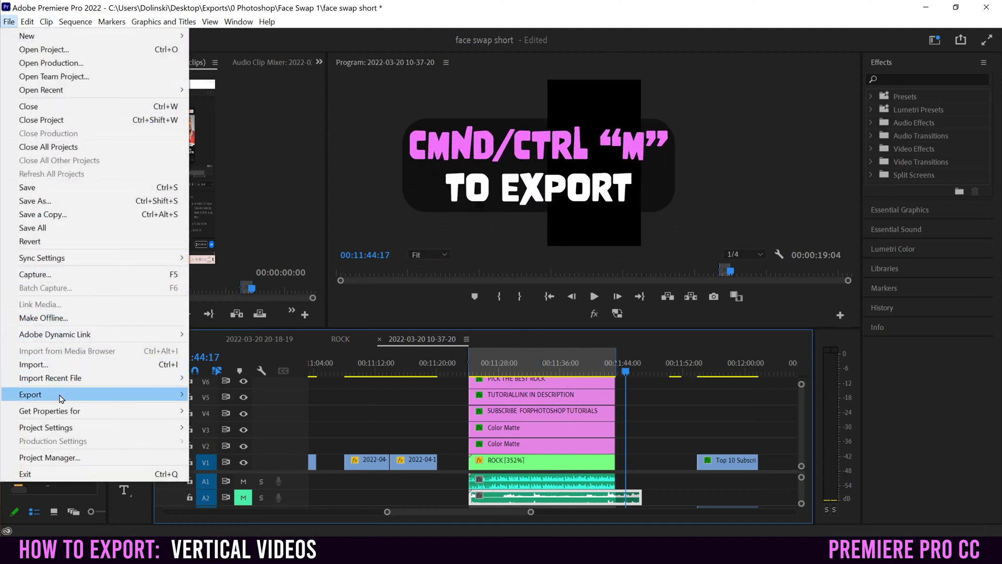
Step: Switch to the Export page showing an H.264 1080x1920 output of the Source In/Out range
mouse_move(60, 395)
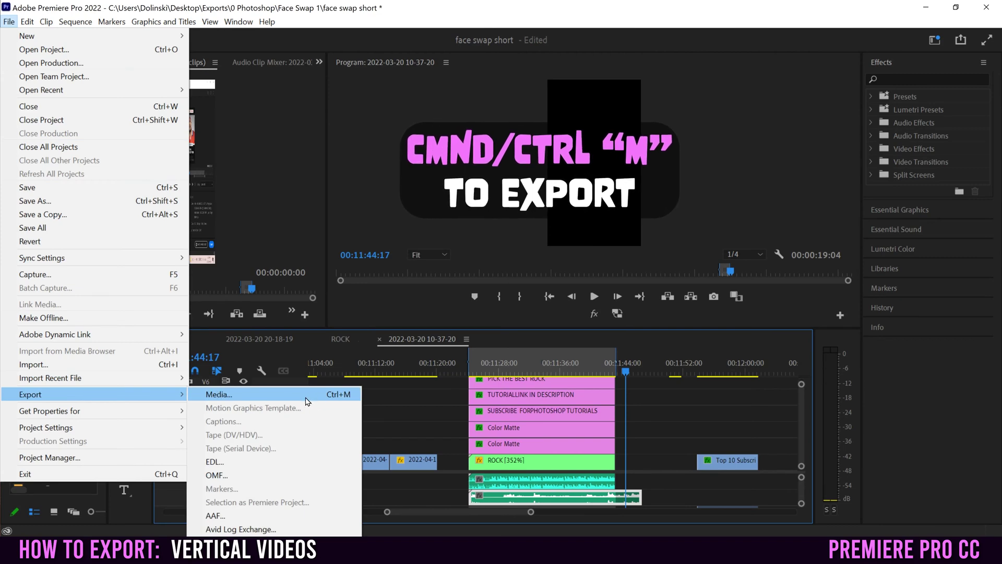
left_click(522, 366)
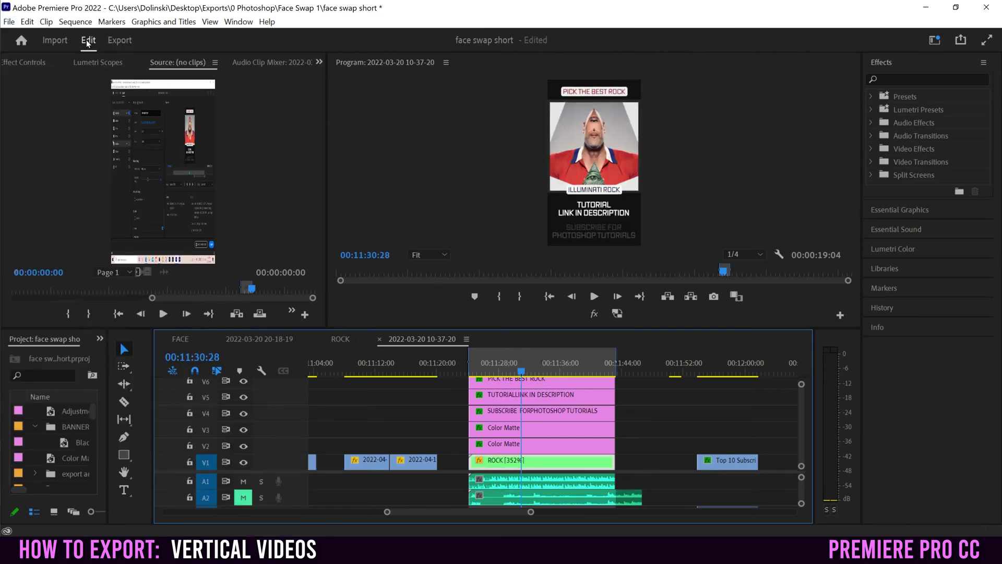
left_click(119, 40)
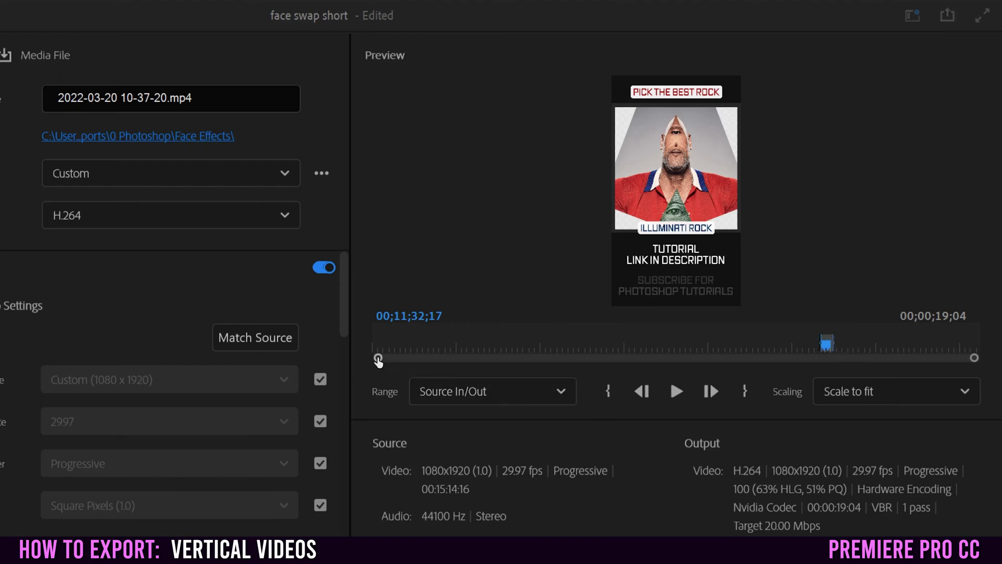
Step: Scrub through the export preview, then show the Range choices with Source In/Out still selected
left_click_drag(378, 359, 583, 357)
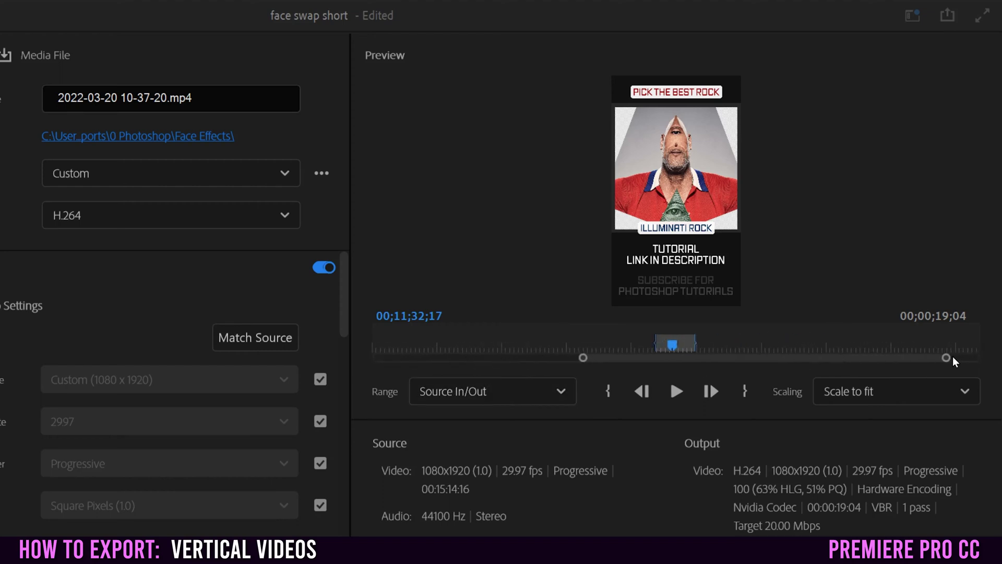
left_click_drag(943, 359, 874, 358)
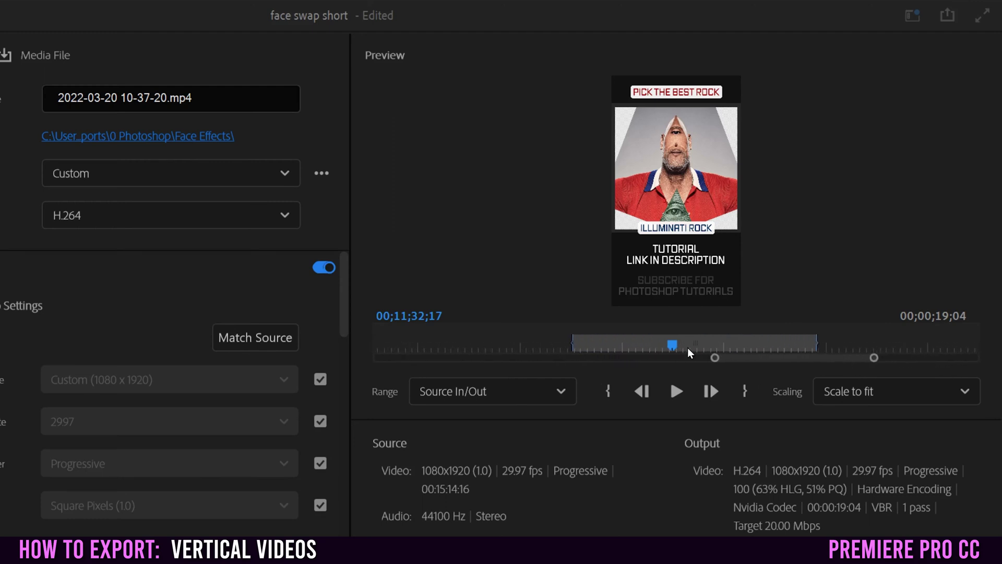
left_click(590, 343)
left_click(807, 344)
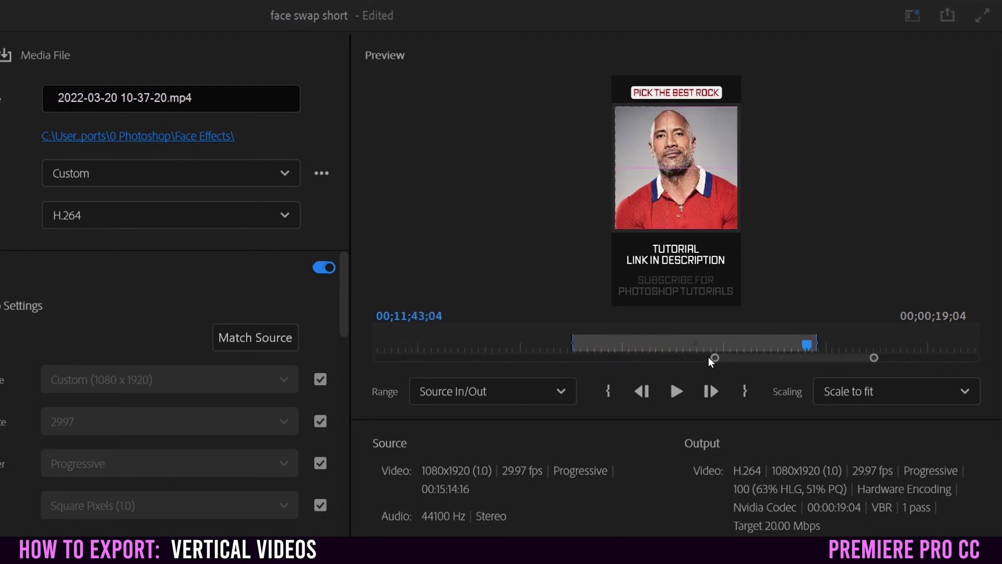
left_click_drag(713, 357, 358, 361)
left_click(378, 346)
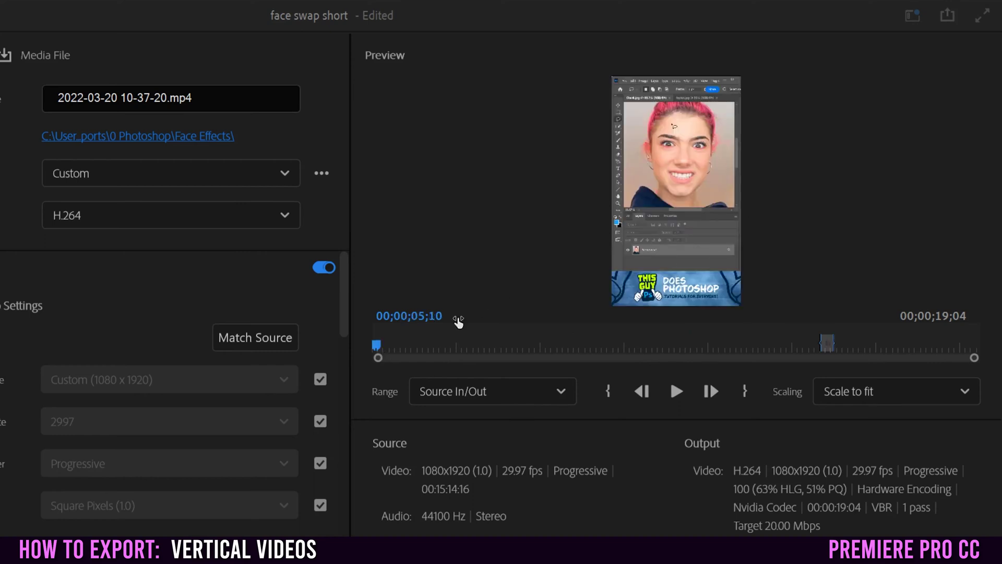
left_click(506, 346)
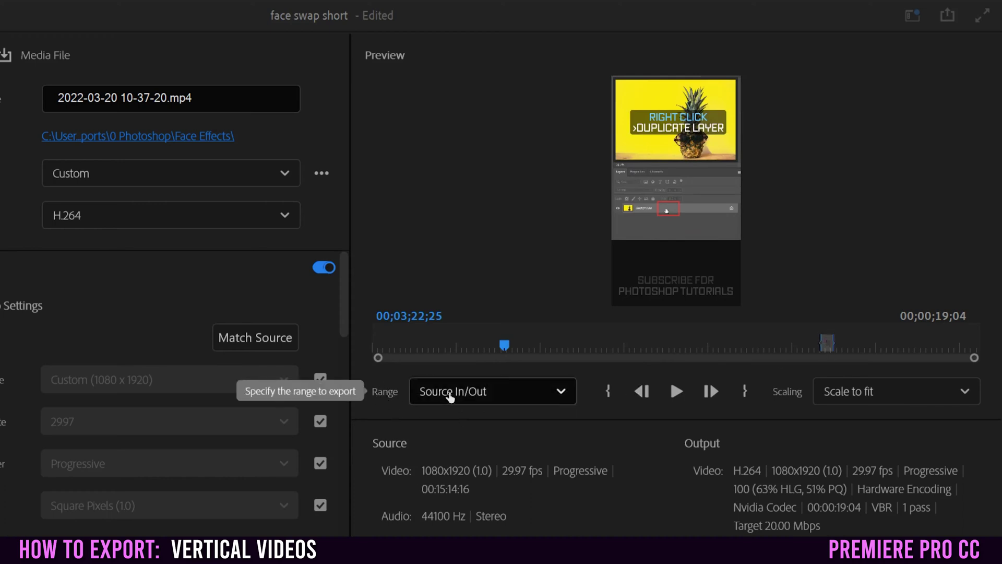
left_click(562, 392)
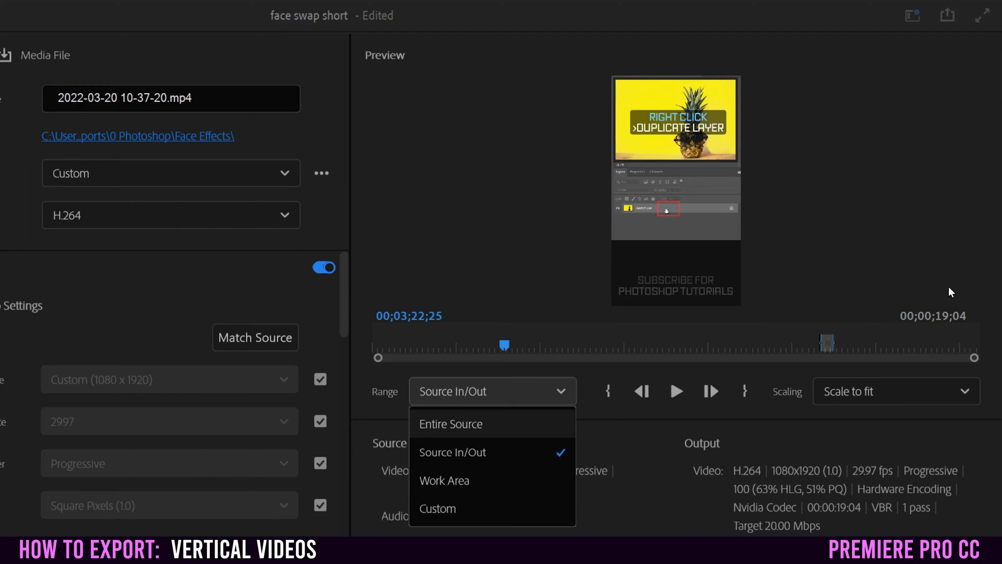
Step: Close the Range list, collapse the Video section, and enable YouTube as a second destination
key("Escape")
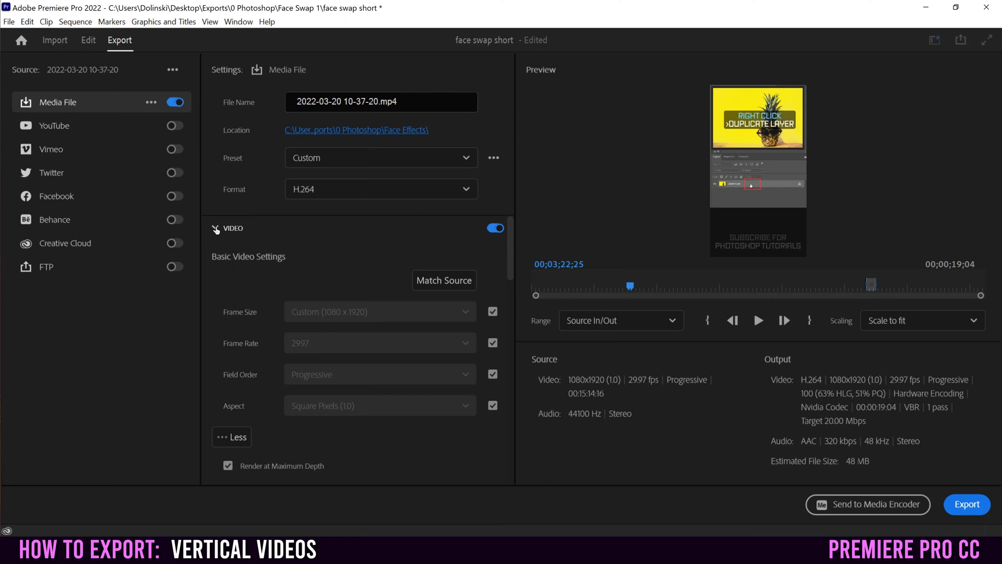
left_click(215, 229)
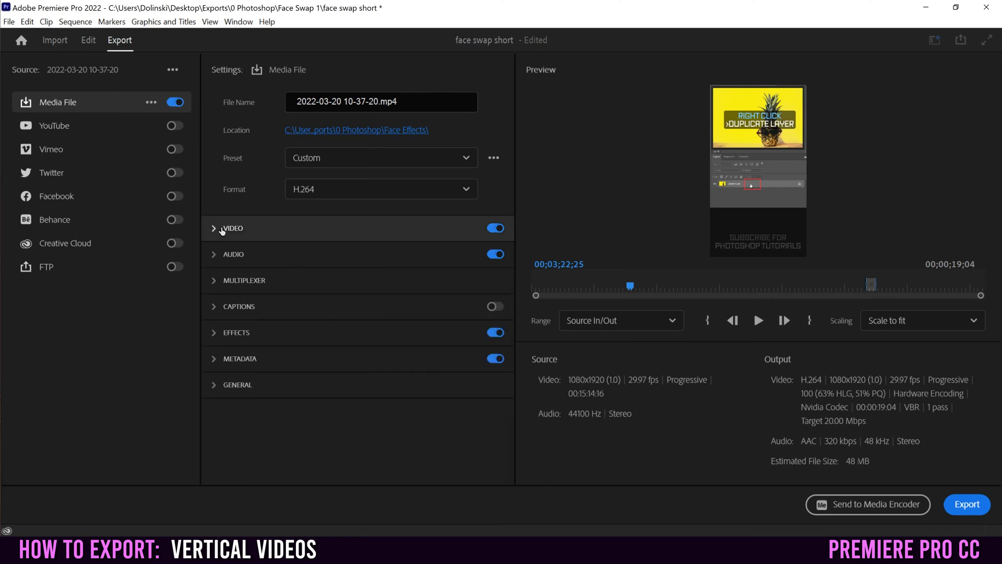
left_click(174, 126)
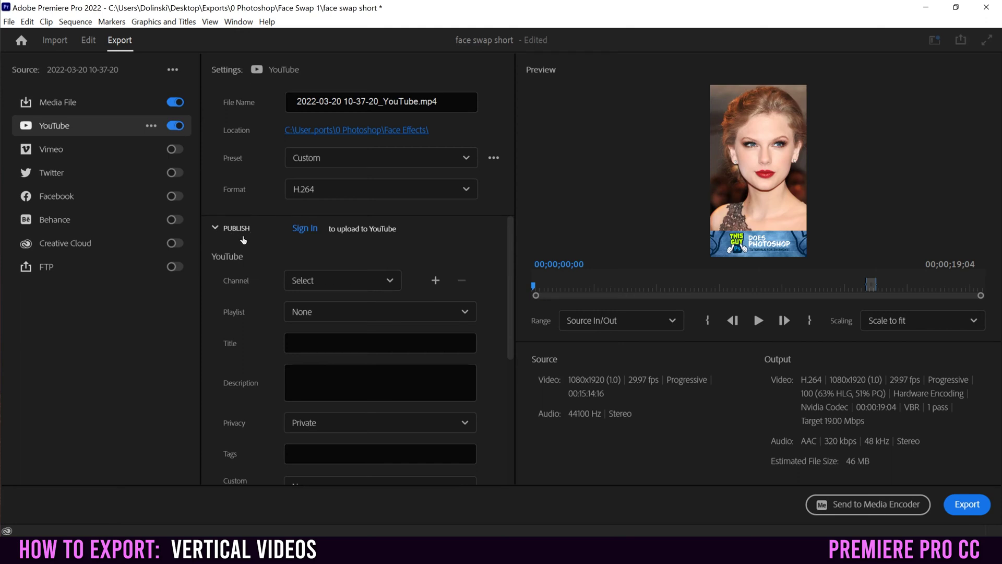
Step: Check the YouTube channel options, dismiss the sign-in, then switch YouTube off, leaving Media File only
left_click(384, 280)
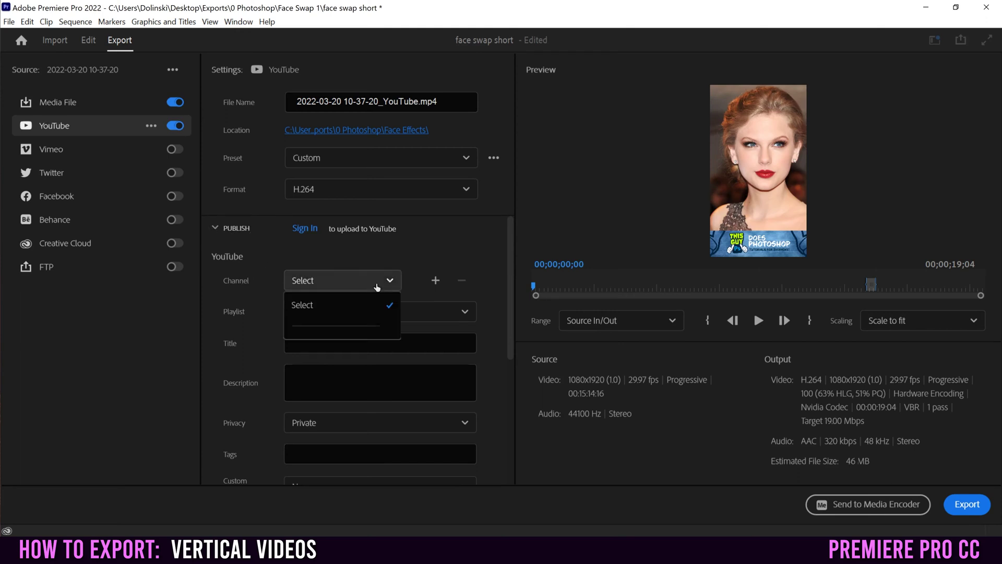
left_click(313, 328)
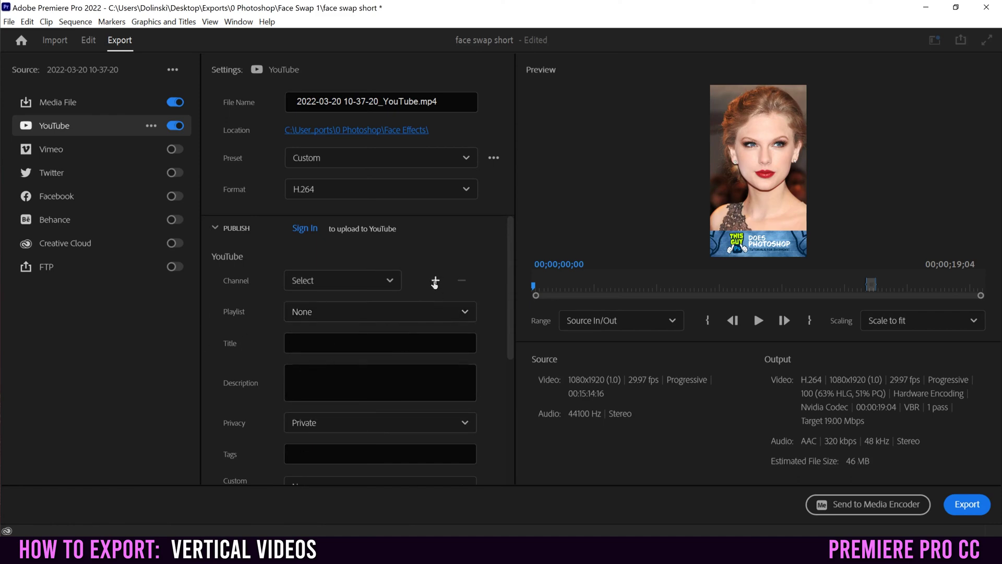
left_click(435, 282)
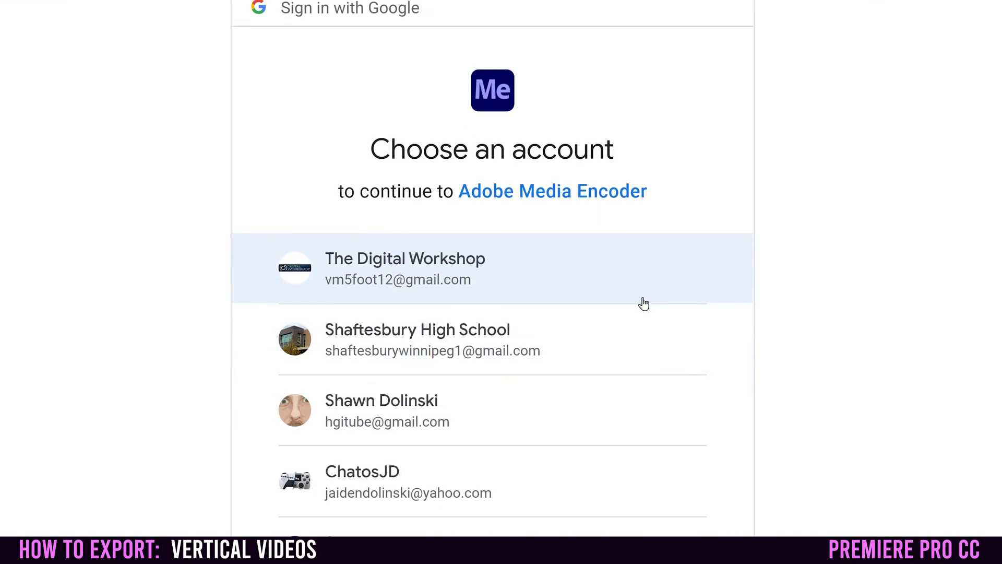
scroll(644, 303, "down", 4)
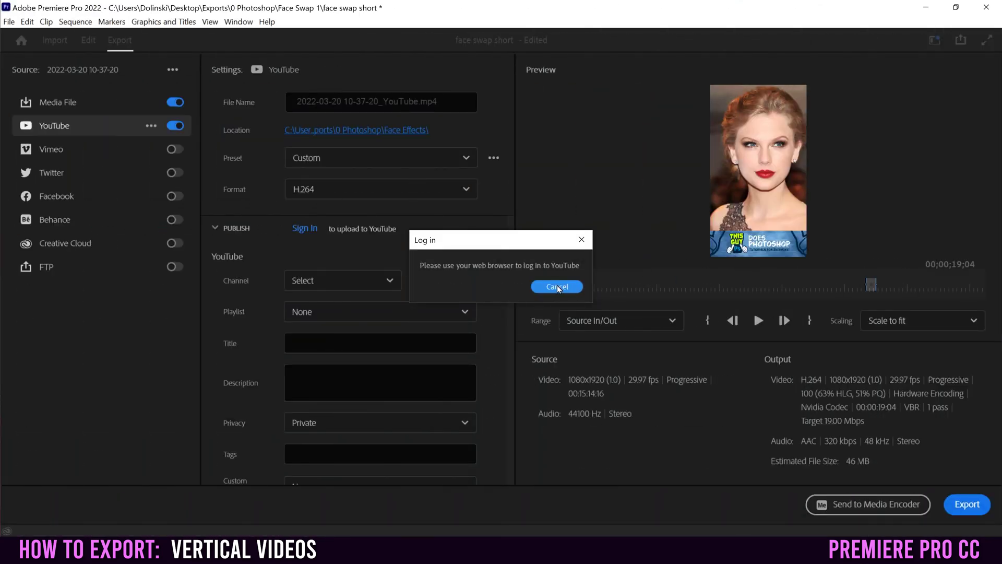
left_click(557, 287)
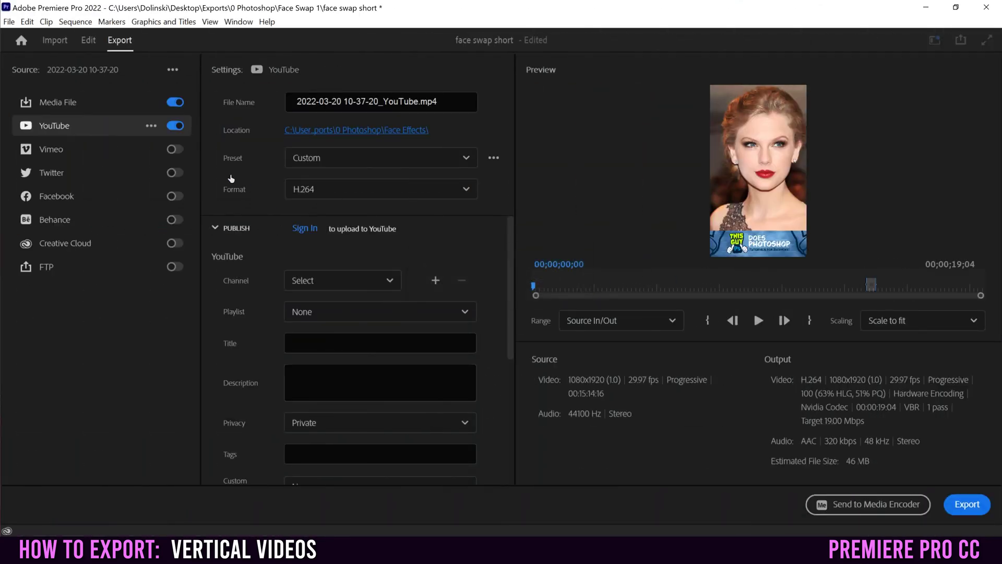
left_click(173, 127)
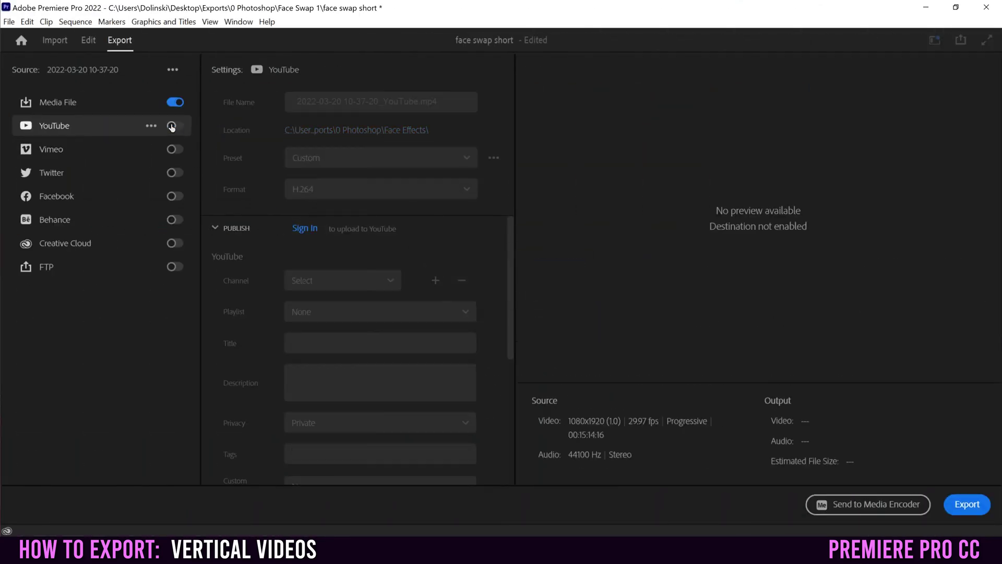
left_click(59, 102)
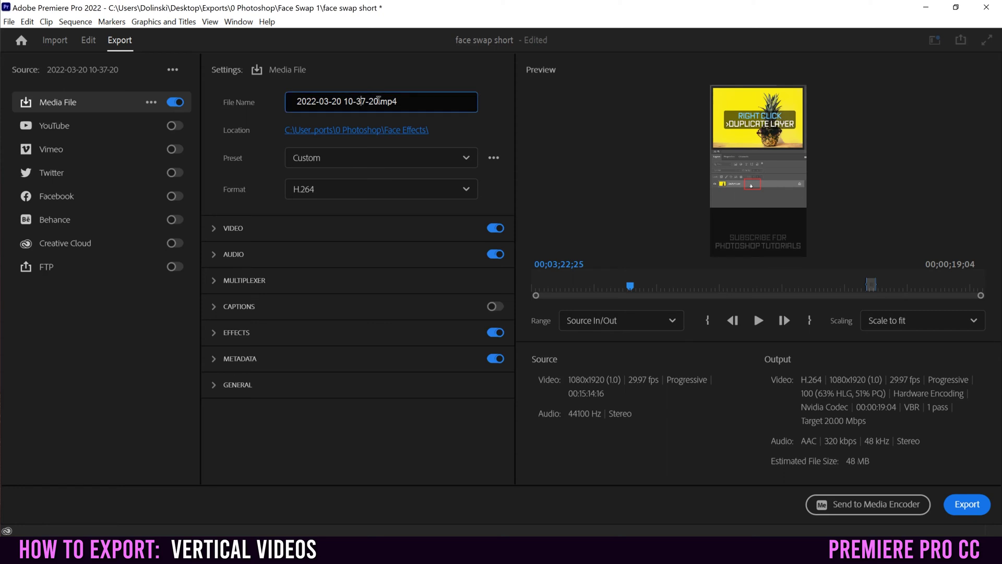
Step: Rename the output to 'export shorts.mp4' and save it into the Face Effects folder
left_click_drag(379, 102, 243, 108)
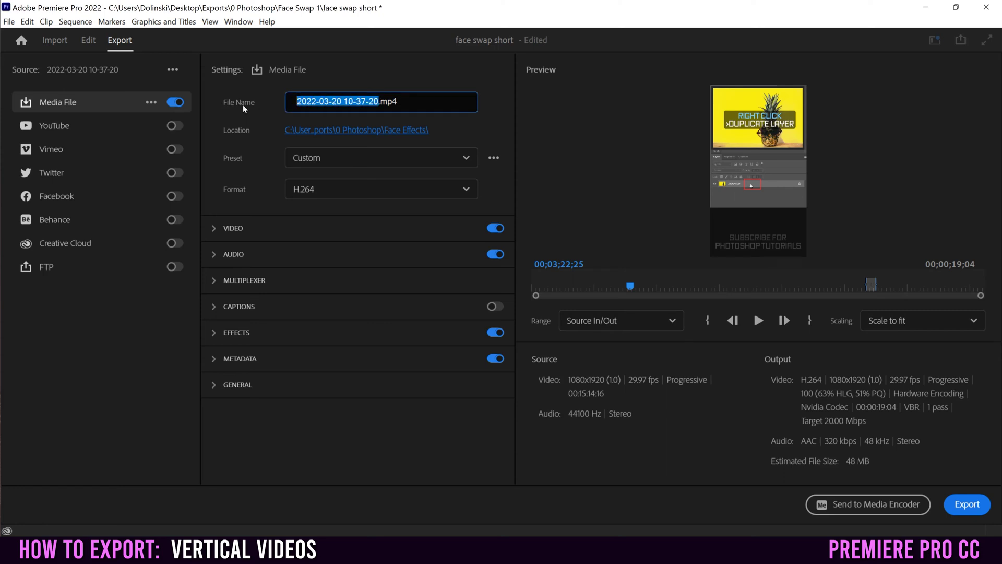
type("export shorts")
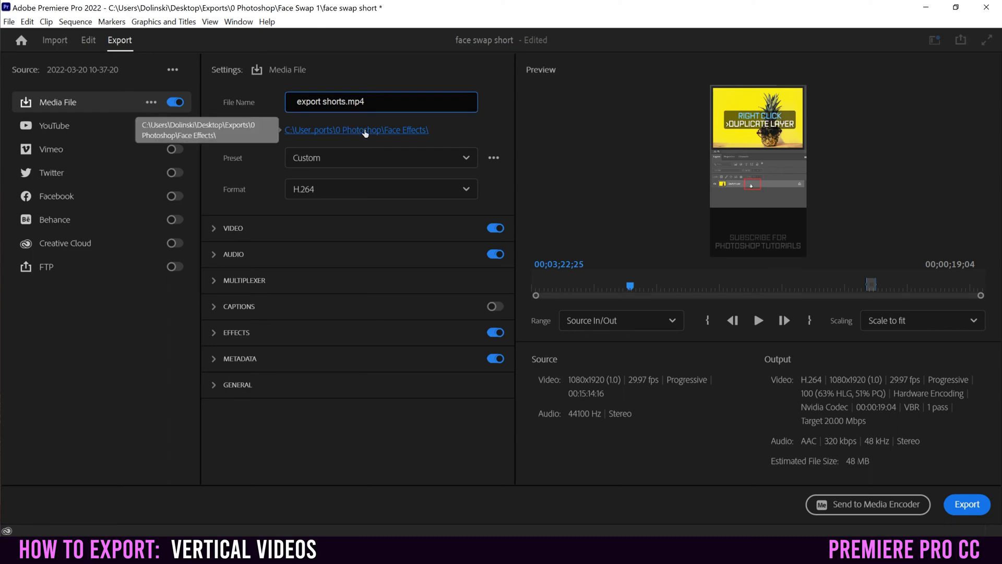
left_click(365, 133)
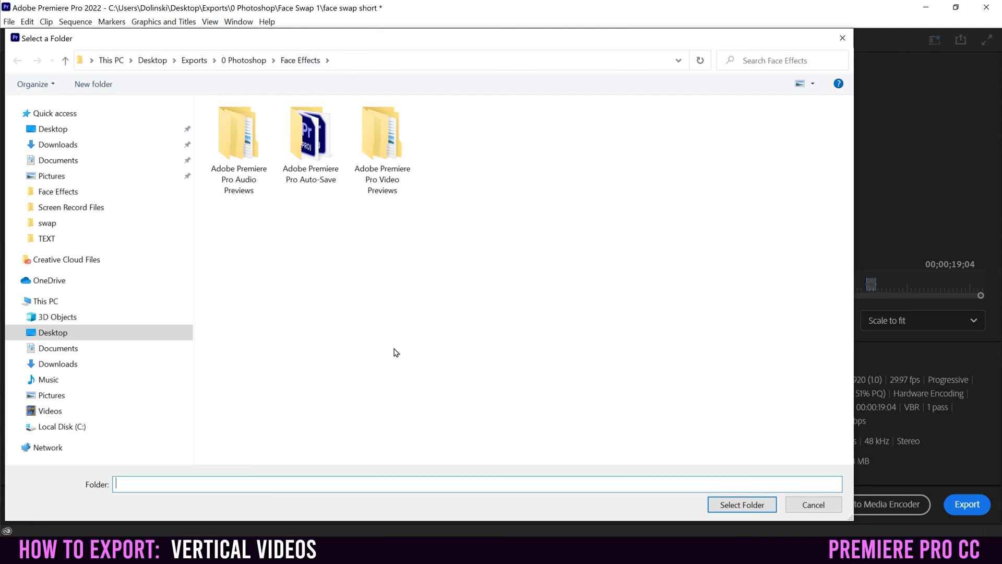
left_click(737, 505)
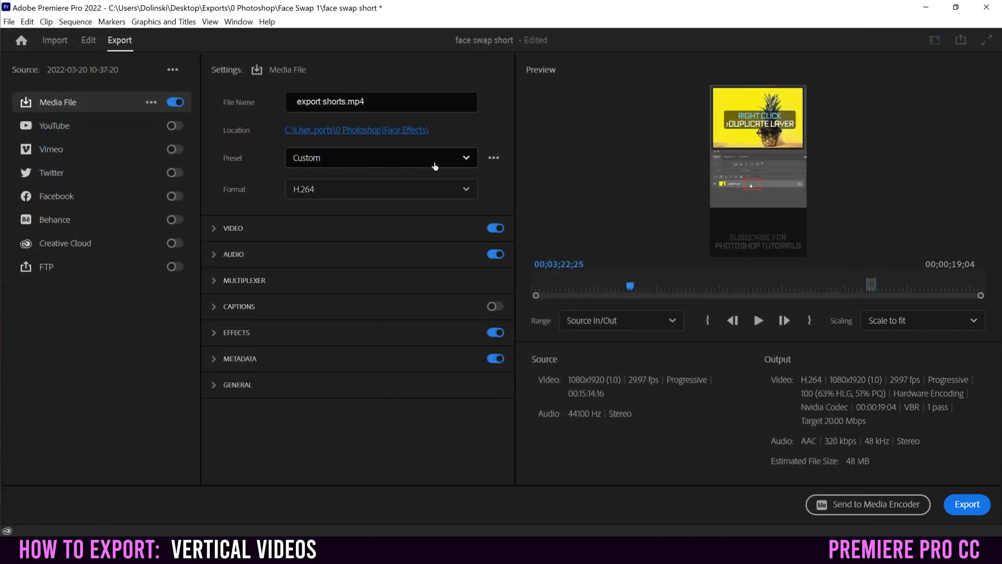
Step: Try the Match Source - Adaptive High Bitrate and High Quality 2160p 4K presets
left_click(469, 161)
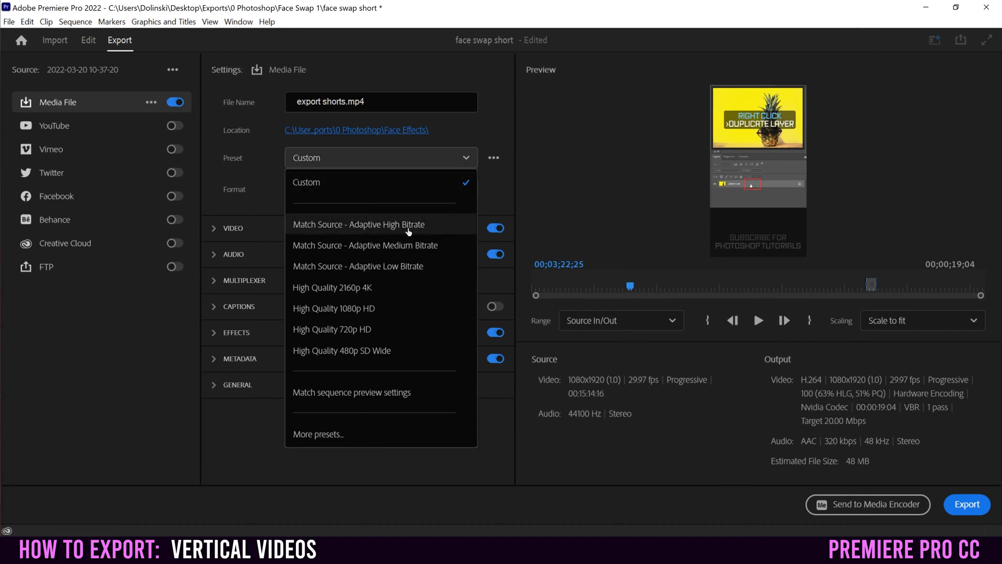
left_click(400, 226)
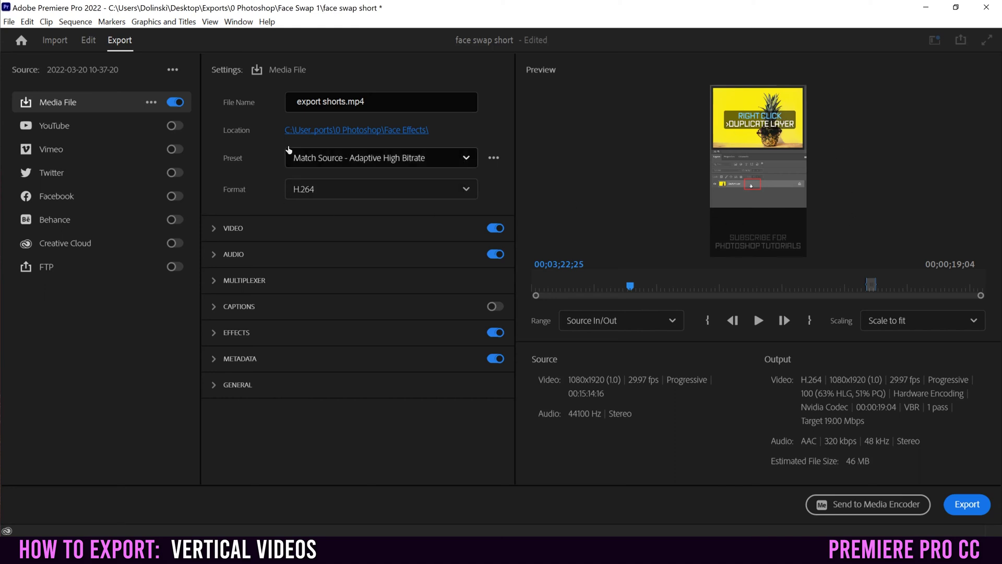
left_click(466, 159)
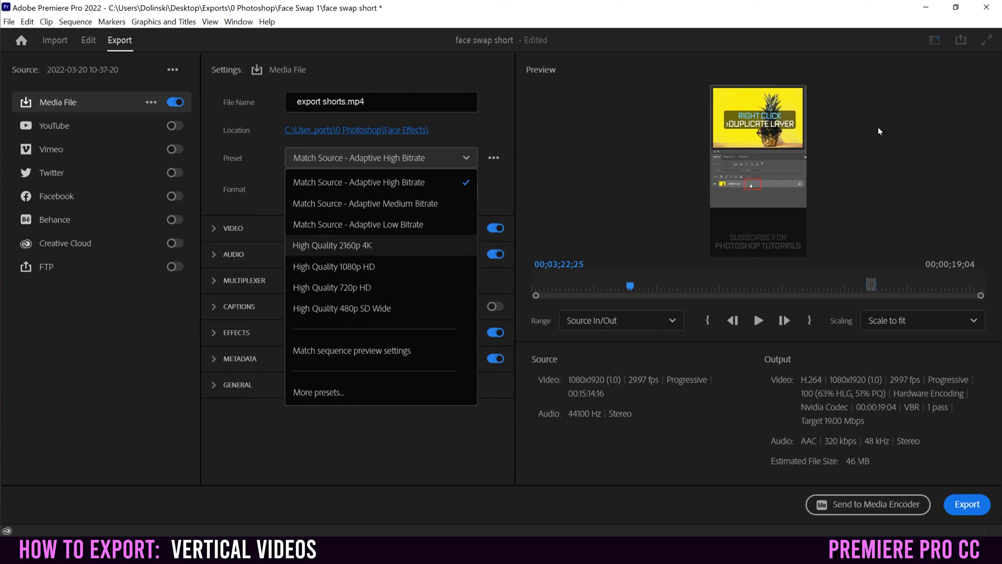
left_click(345, 245)
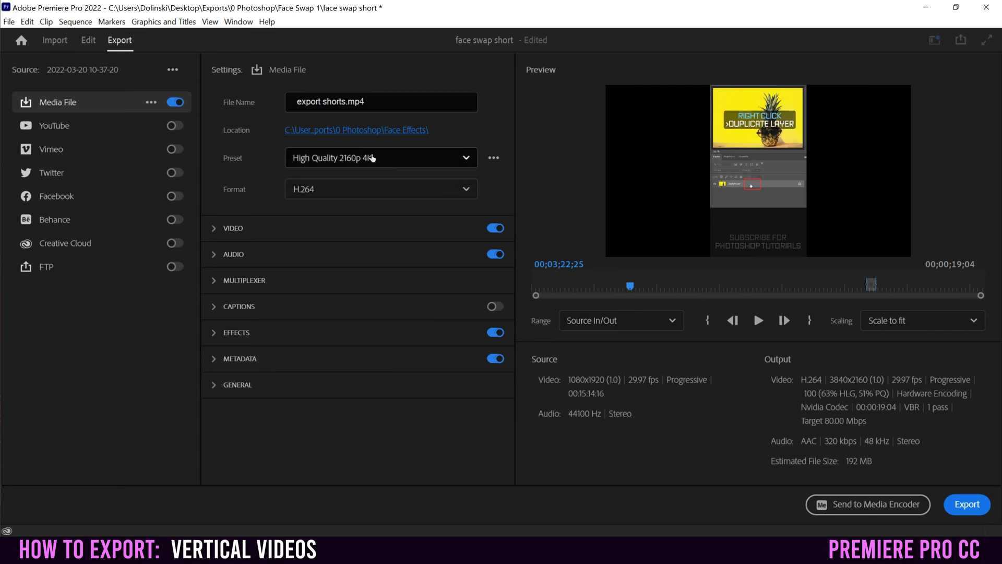
Step: Settle on the High Quality 1080p HD preset and bring up the full preset library
left_click(347, 158)
left_click(352, 267)
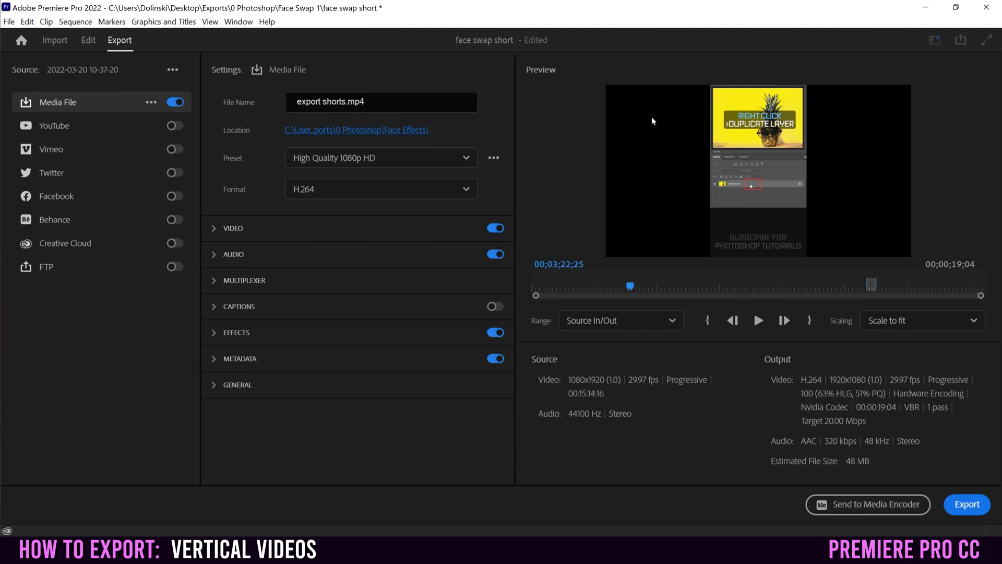
left_click(465, 158)
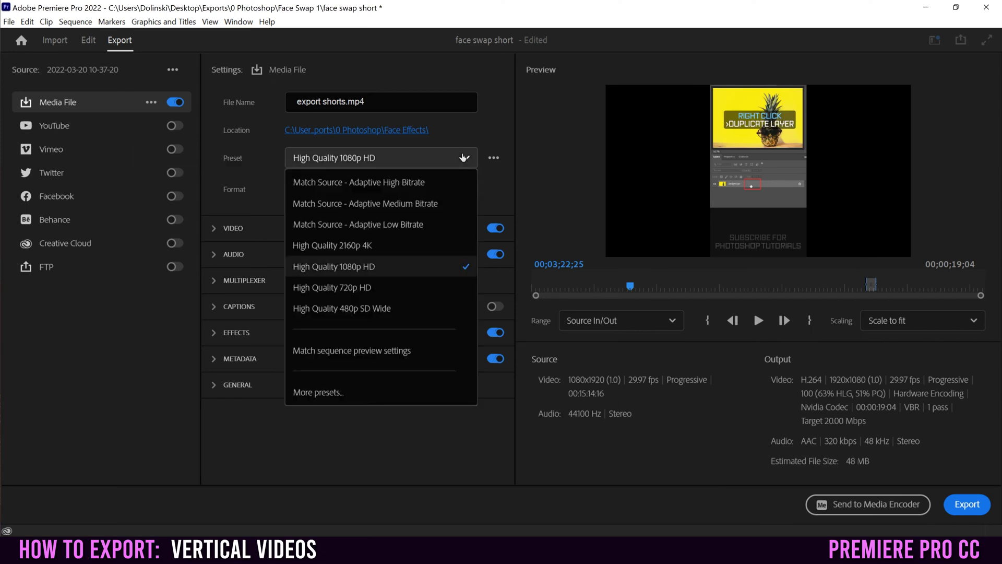
left_click(316, 392)
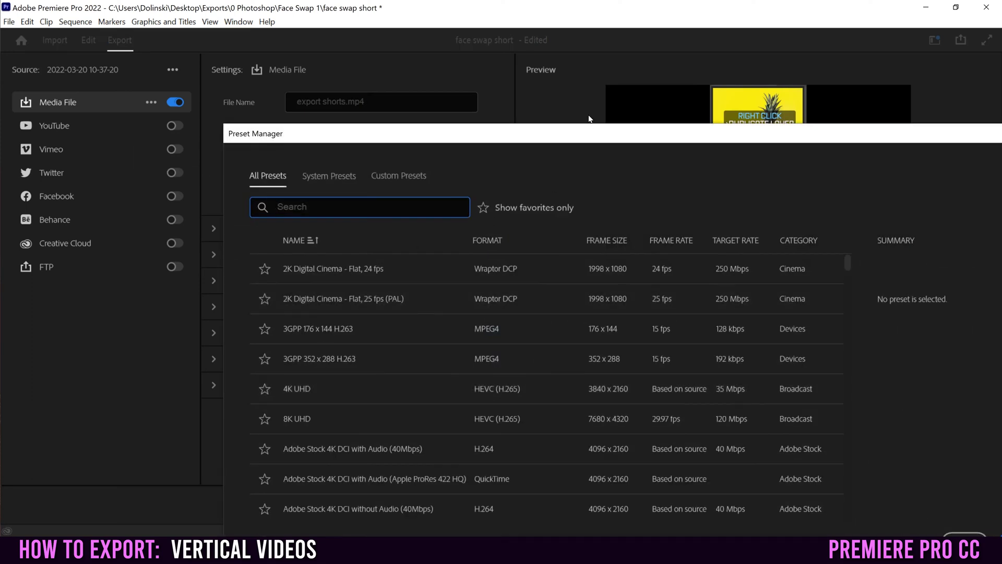
Step: Pick YouTube 1080p Full HD in the Preset Manager and apply it, estimating 39 MB
left_click_drag(552, 89, 450, 42)
left_click_drag(709, 164, 702, 430)
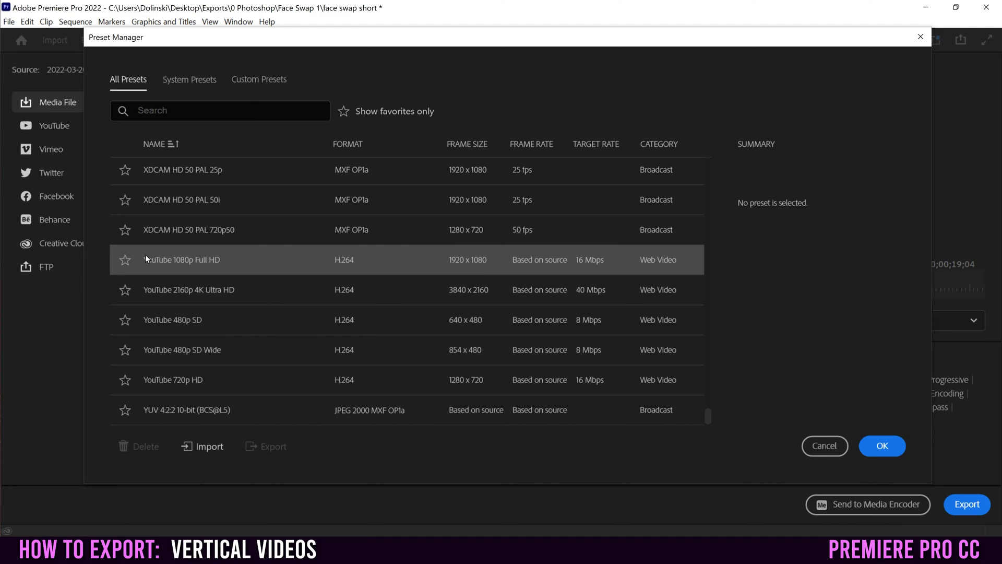
left_click(204, 261)
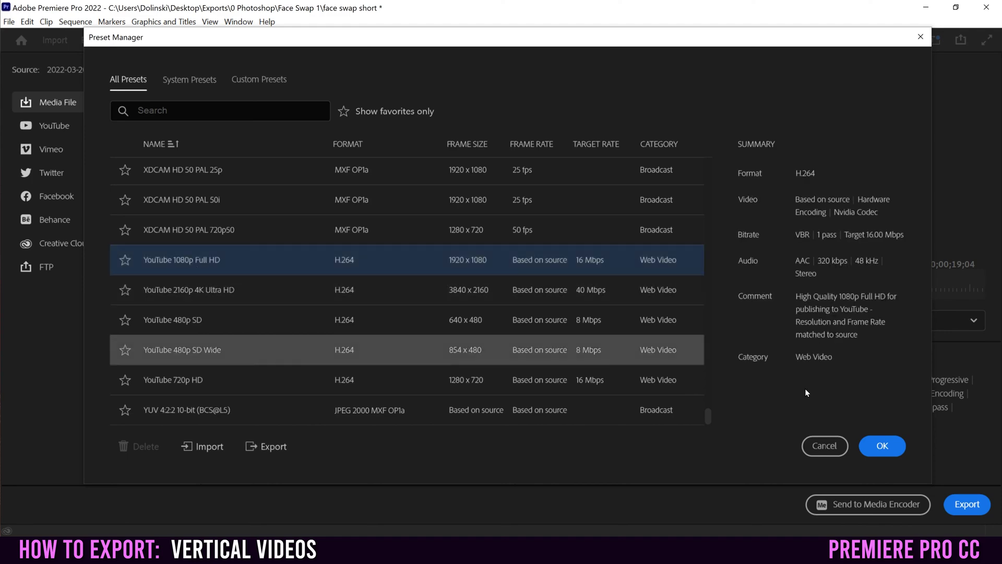
left_click(881, 446)
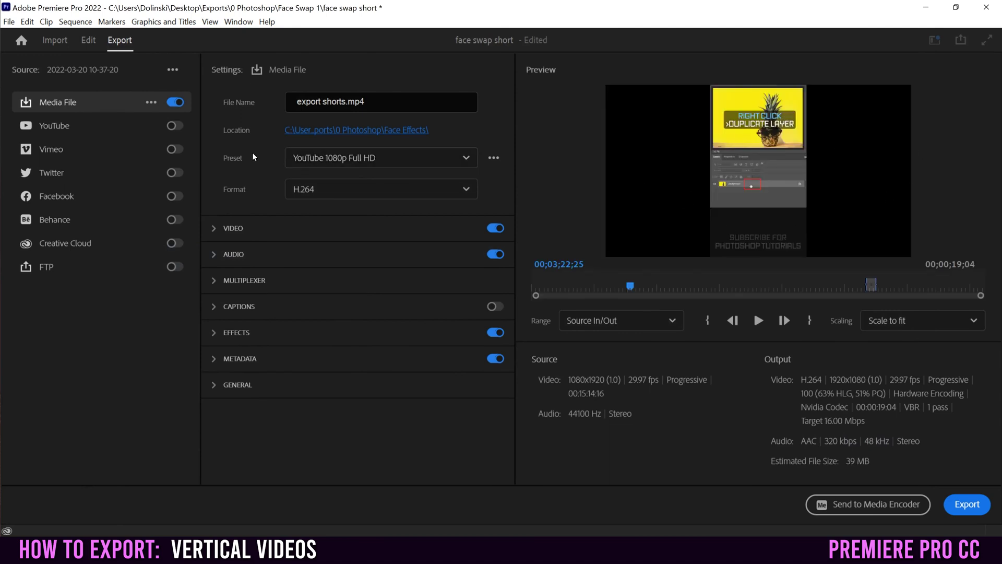
Step: Use Match Source - Adaptive High Bitrate with H.264 format for a 1080x1920, 46 MB output
left_click(362, 160)
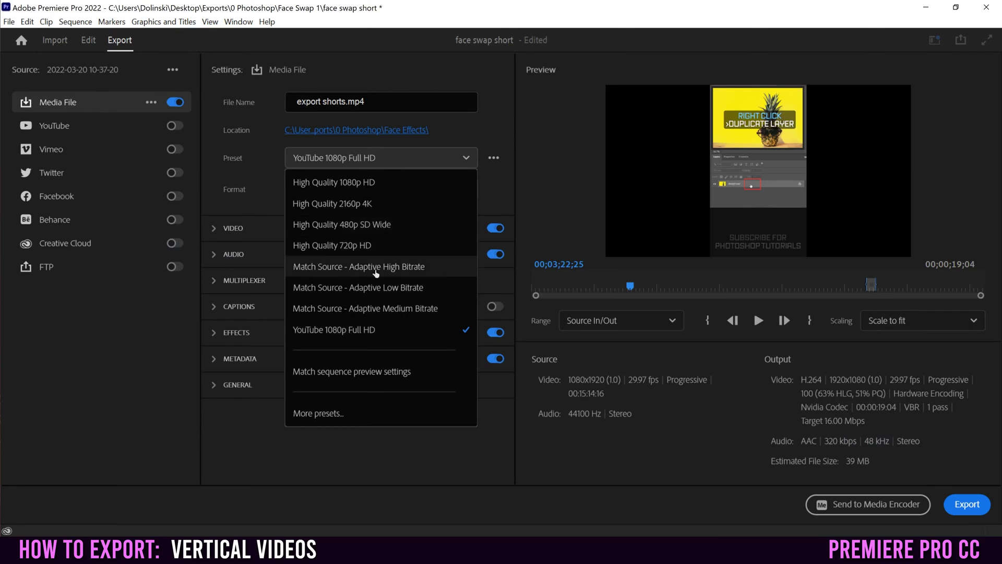
left_click(411, 271)
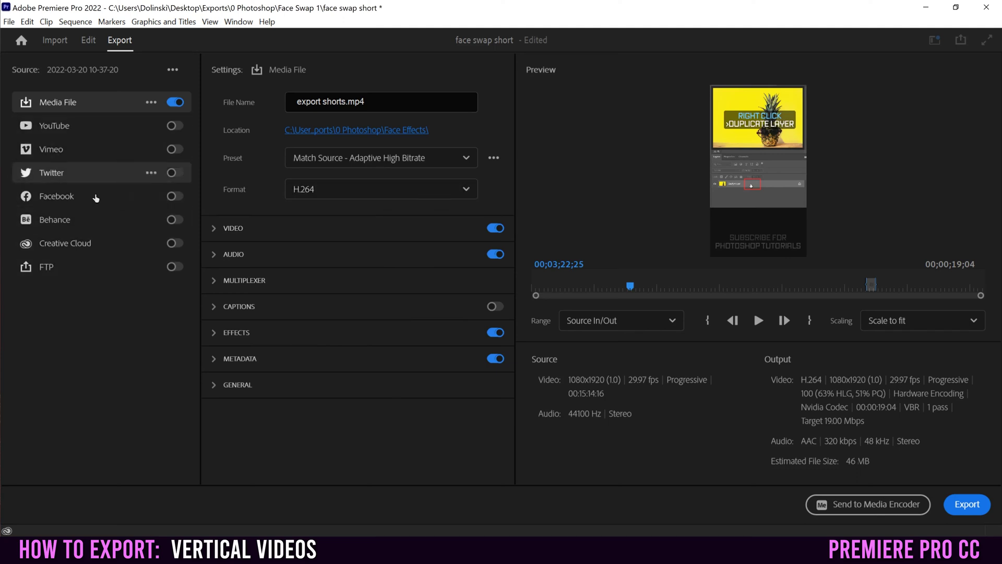
left_click(342, 195)
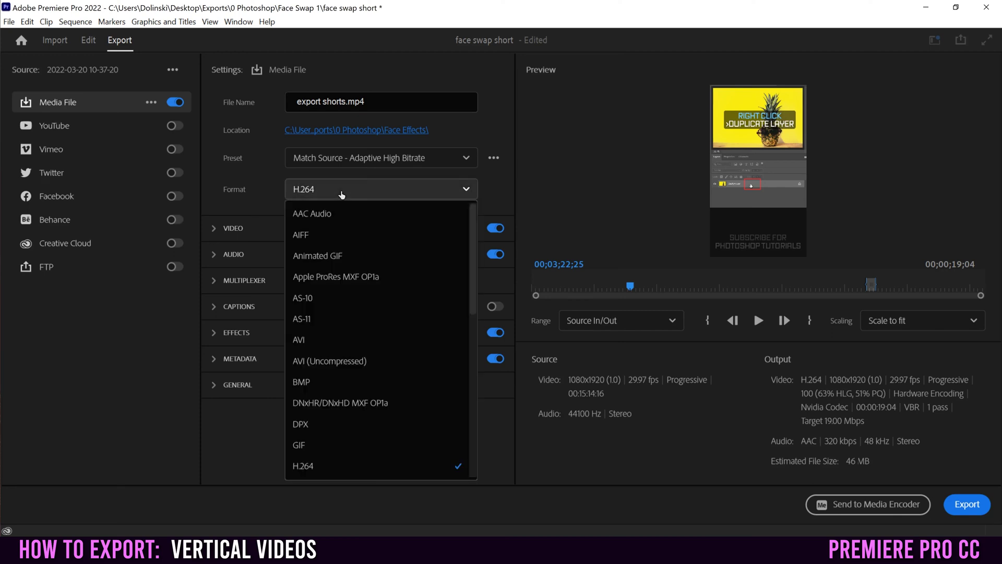
scroll(346, 261, "down", 3)
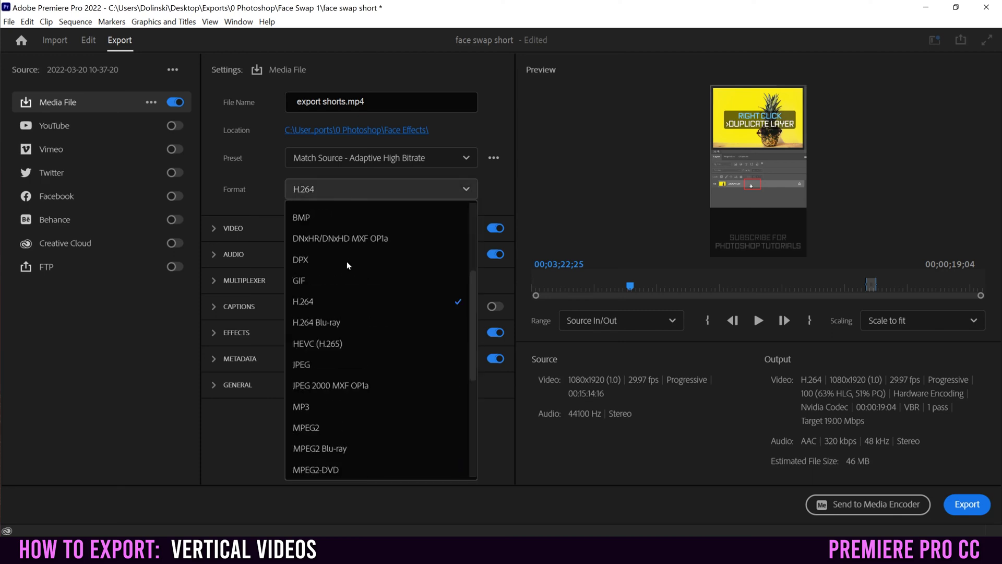
left_click(329, 303)
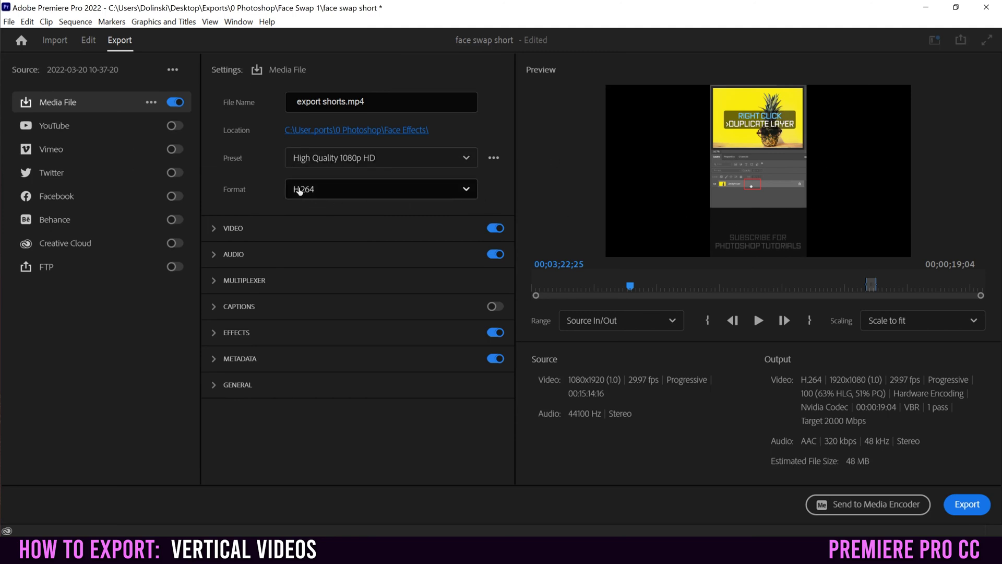
left_click(337, 158)
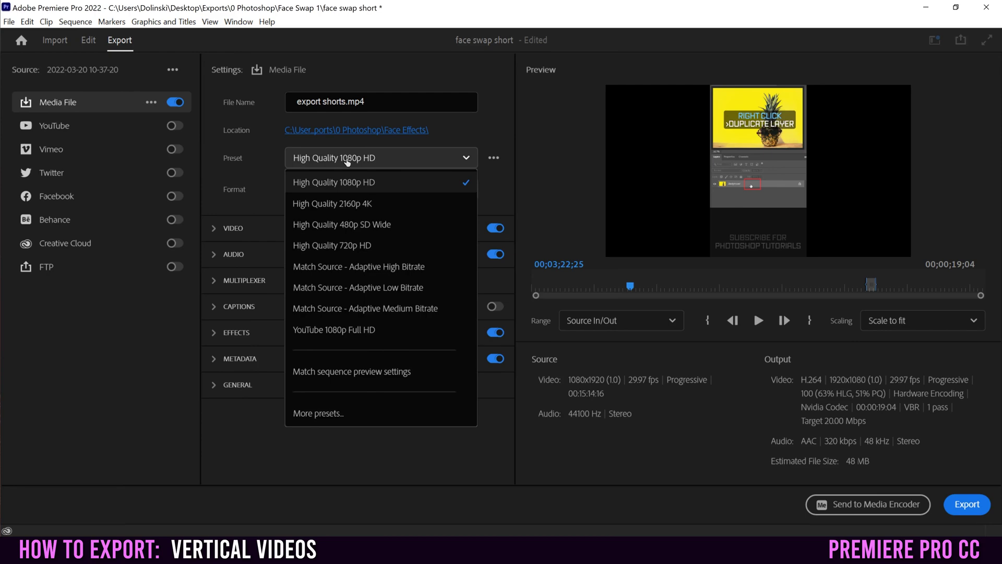
left_click(383, 267)
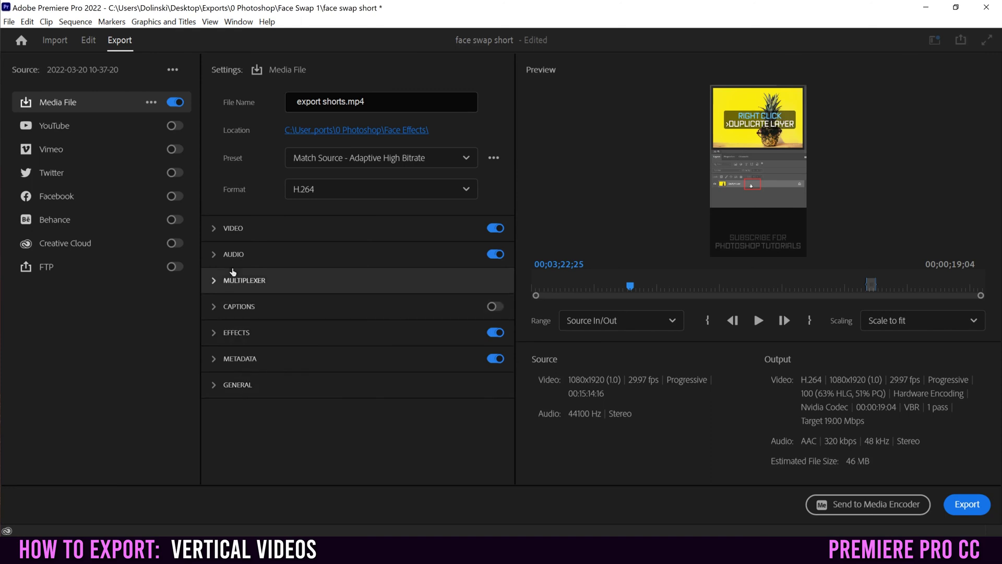
Step: In the video settings, enable Render at Maximum Depth and Use Maximum Render Quality
left_click(214, 230)
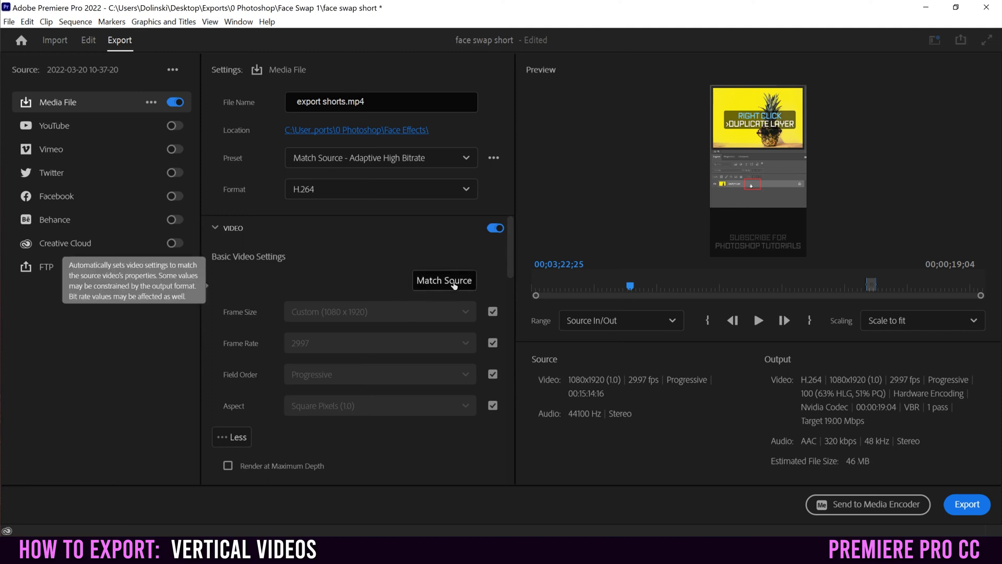
left_click_drag(512, 253, 507, 296)
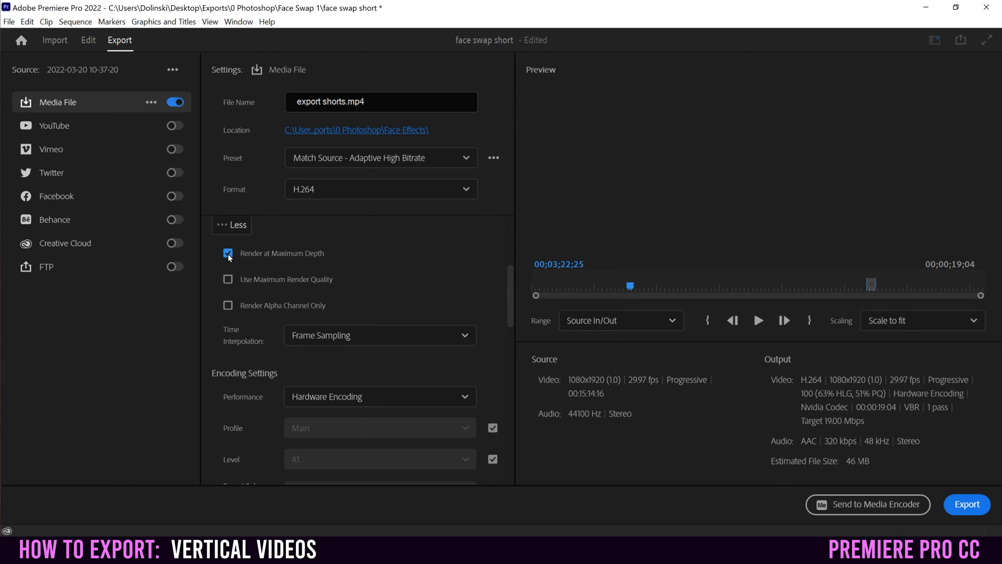
left_click(227, 253)
left_click(228, 280)
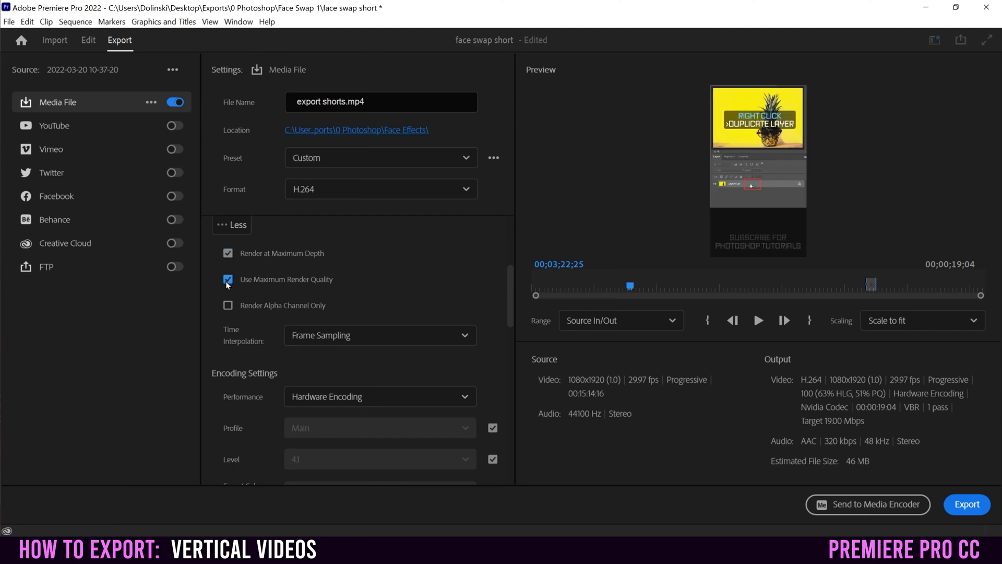
left_click_drag(508, 273, 506, 299)
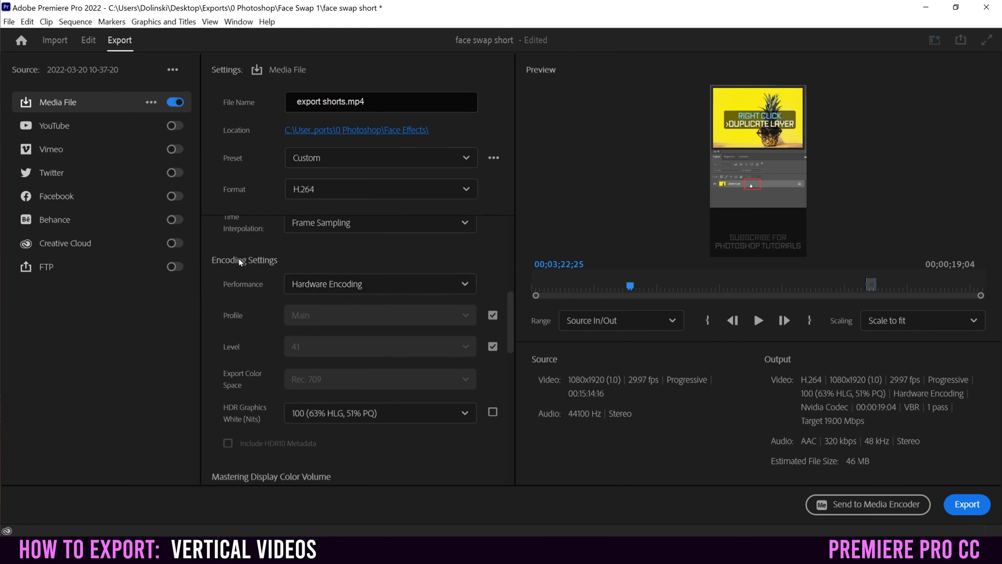
Step: Keep the encoding Performance option on Hardware Encoding
mouse_move(245, 283)
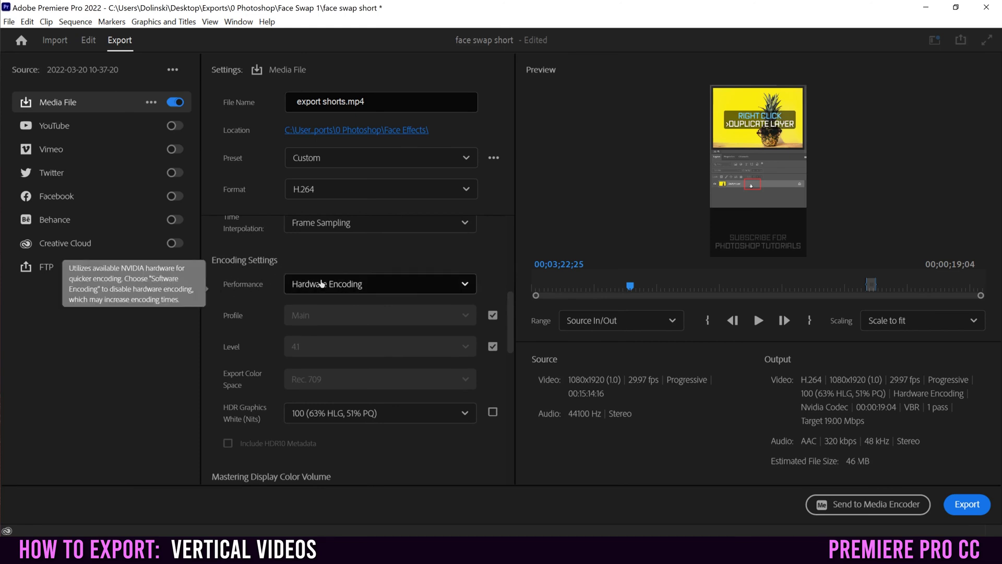
left_click(422, 291)
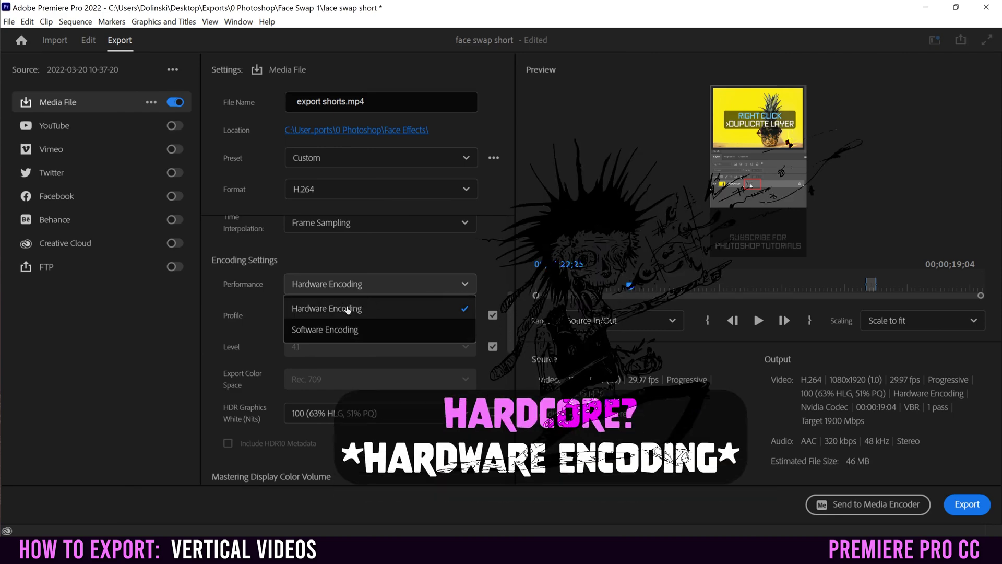
left_click(491, 244)
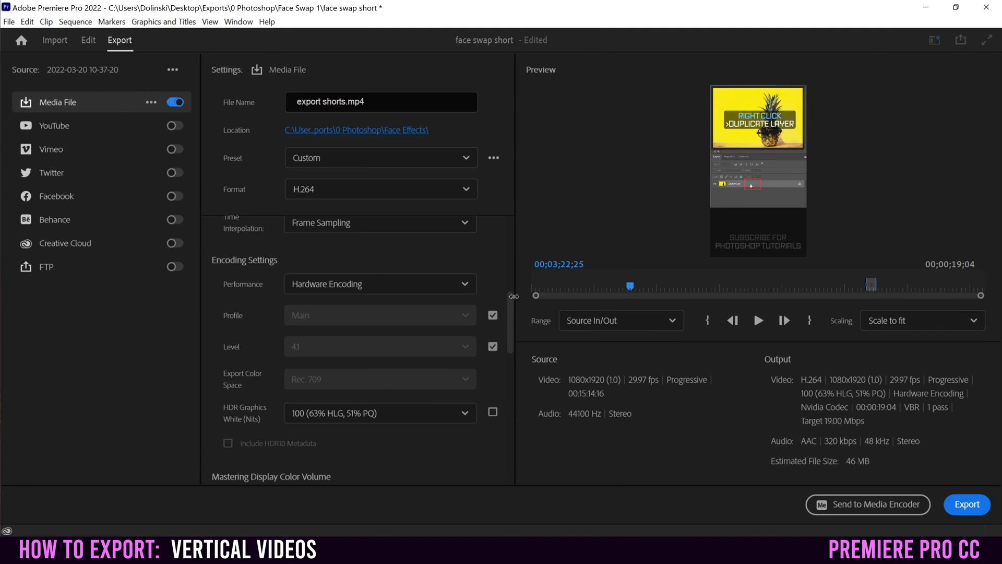
Step: Keep bitrate encoding on VBR, 1 pass
left_click_drag(510, 306, 492, 402)
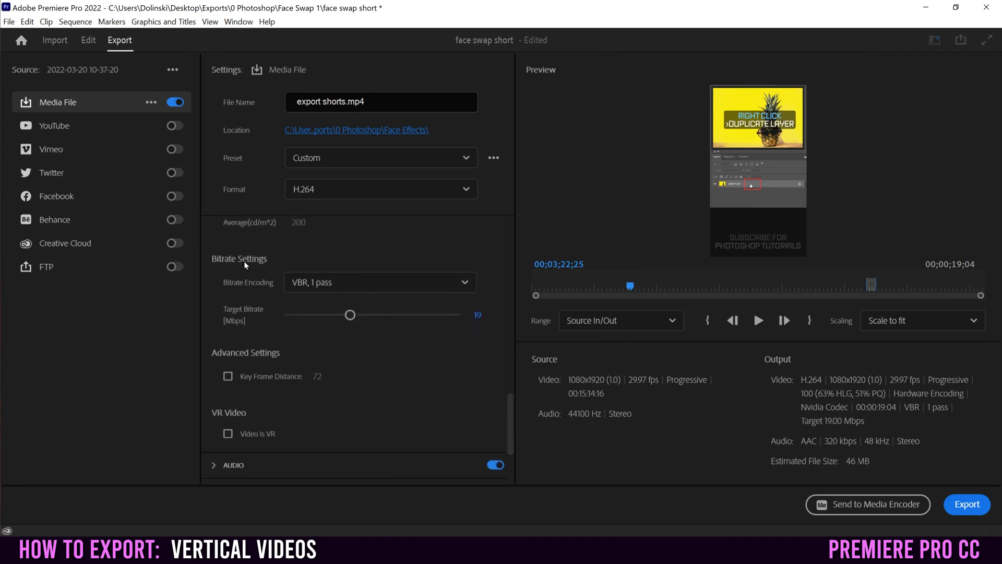
left_click(307, 282)
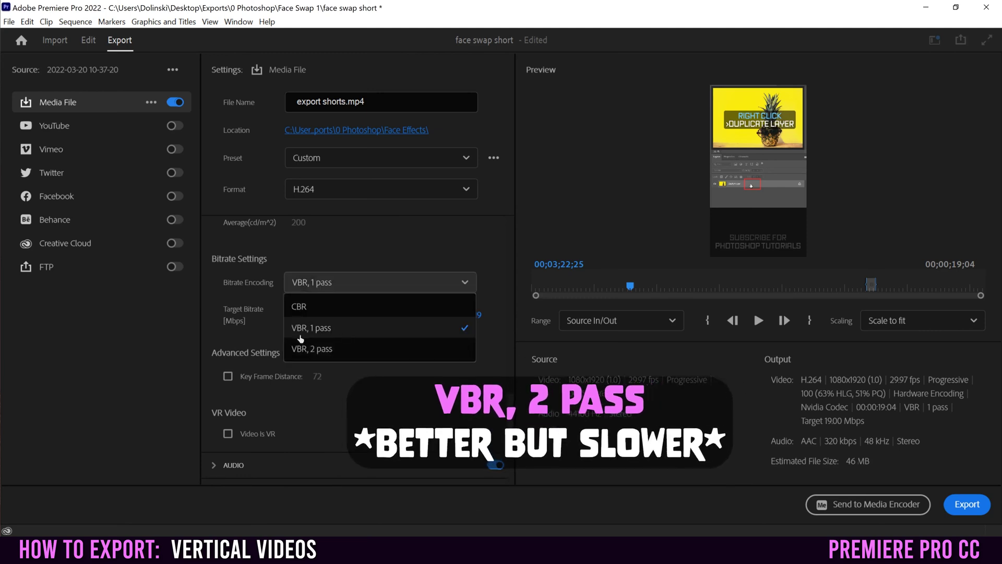
left_click(360, 328)
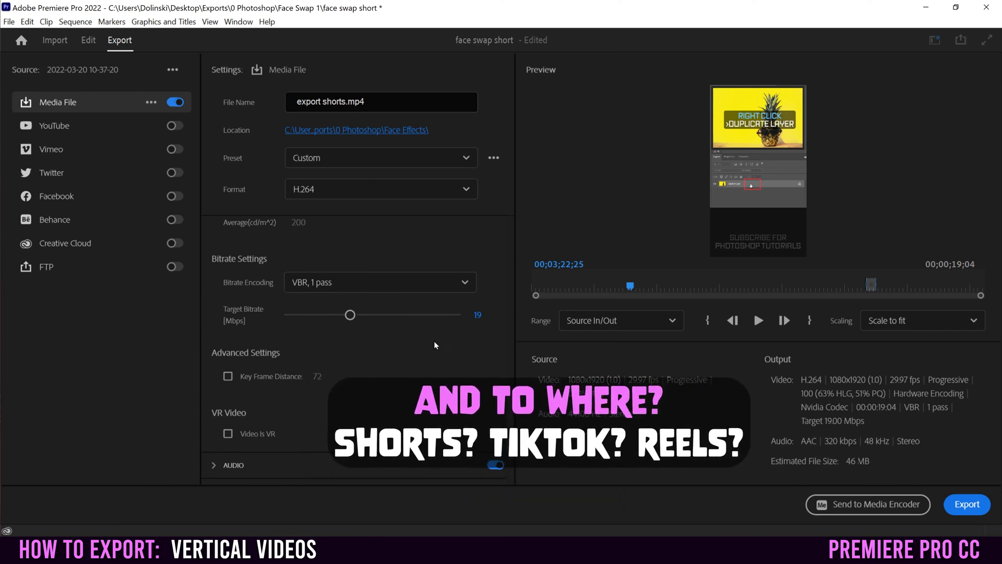
Step: Set the Target Bitrate to 16 Mbps, briefly trying 40 before returning to 16
left_click(477, 314)
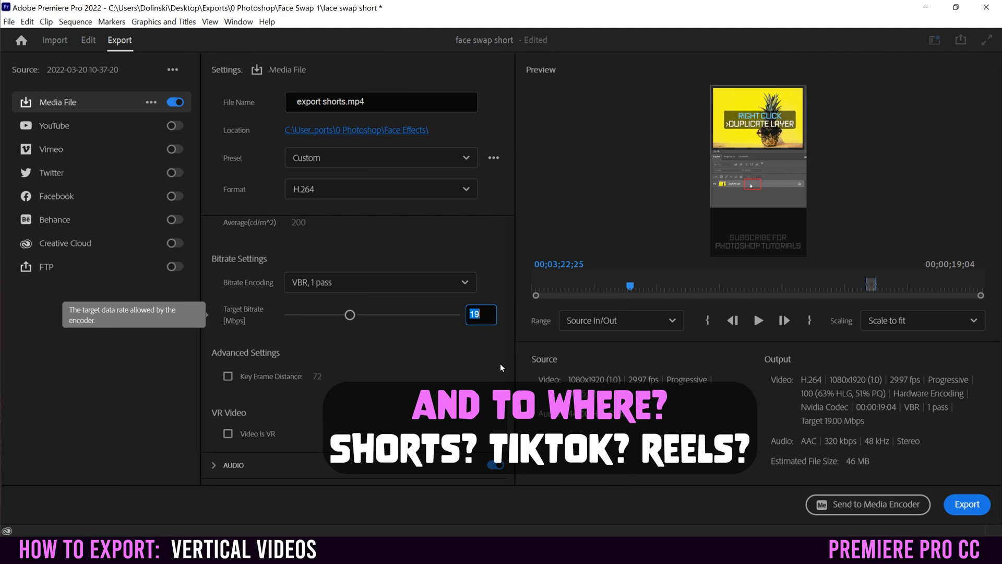
type("16")
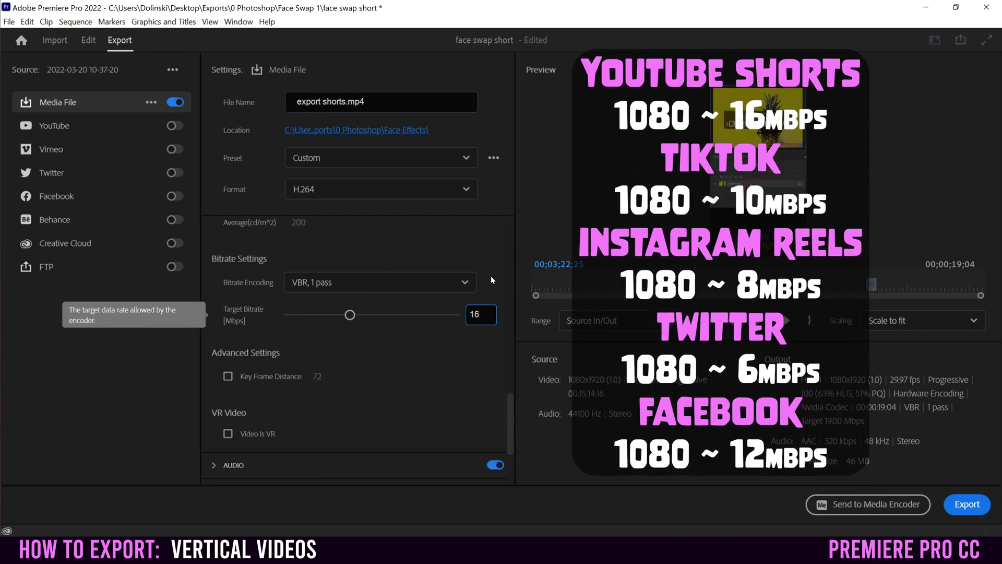
key("Return")
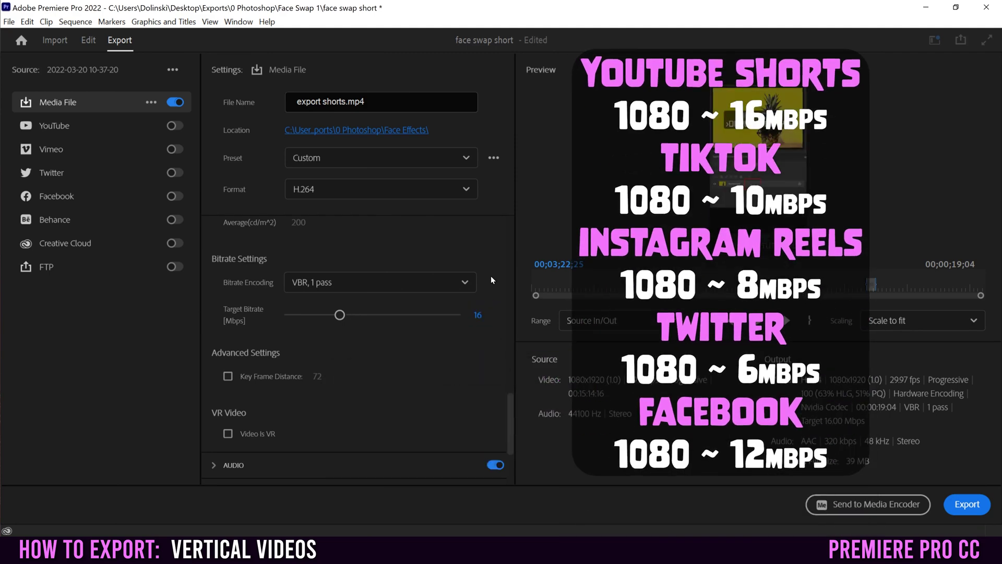
left_click(477, 316)
type("40")
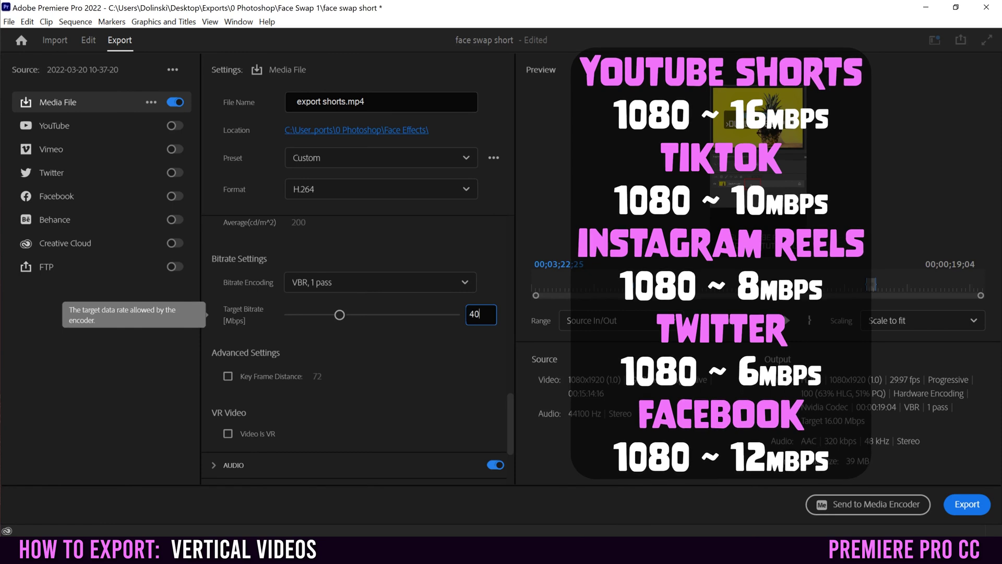
key("Return")
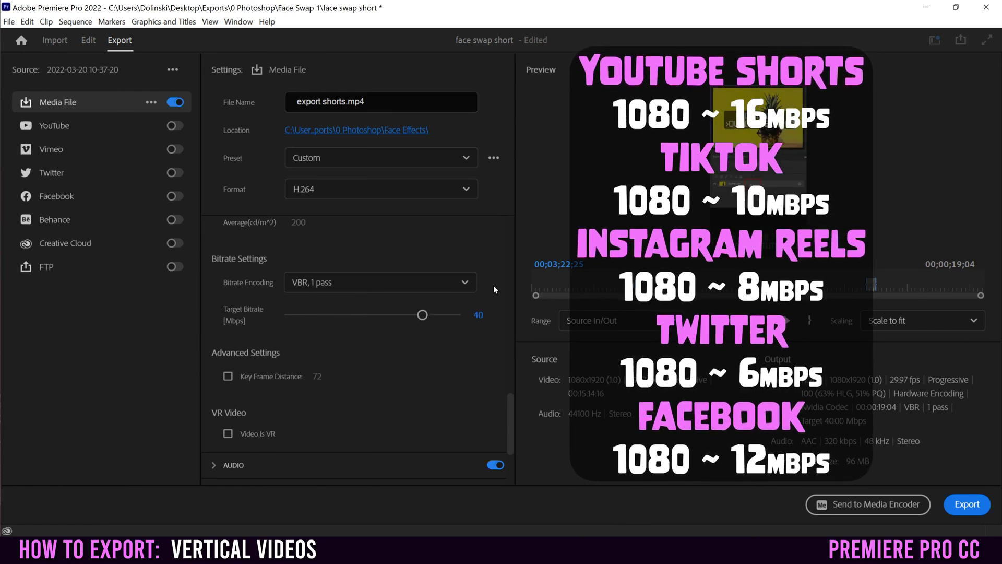
left_click(478, 315)
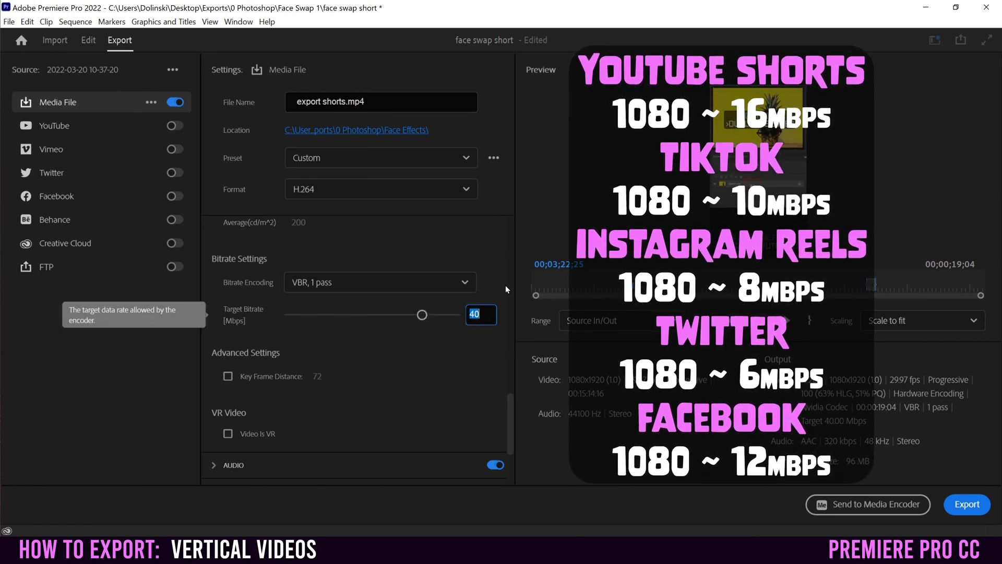
type("16")
key("Return")
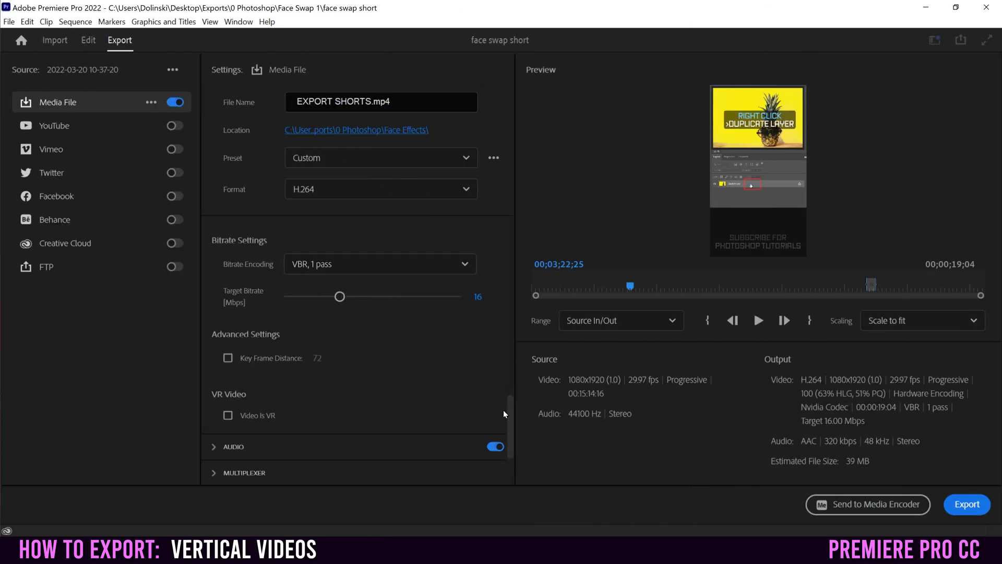
left_click_drag(509, 407, 518, 233)
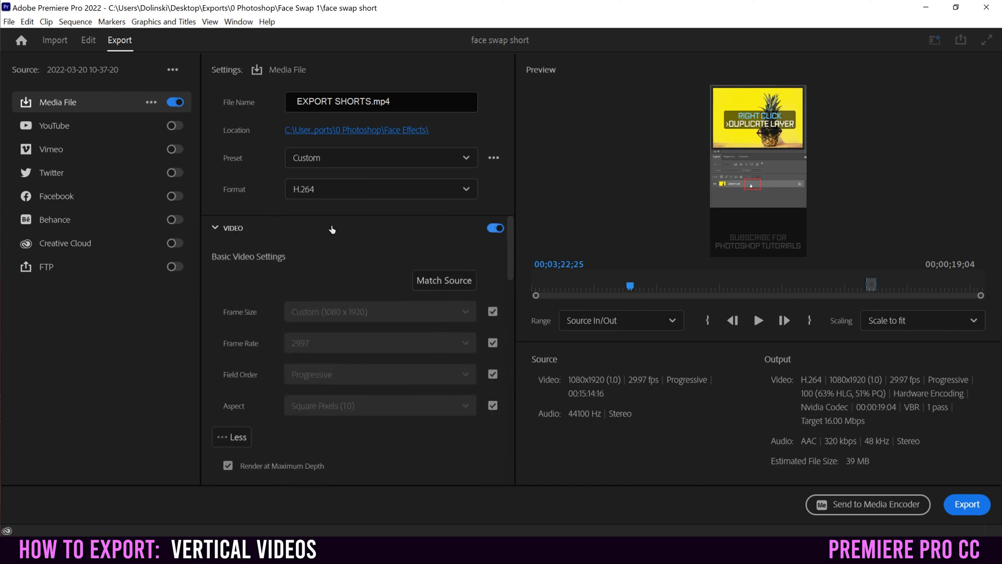
left_click(215, 229)
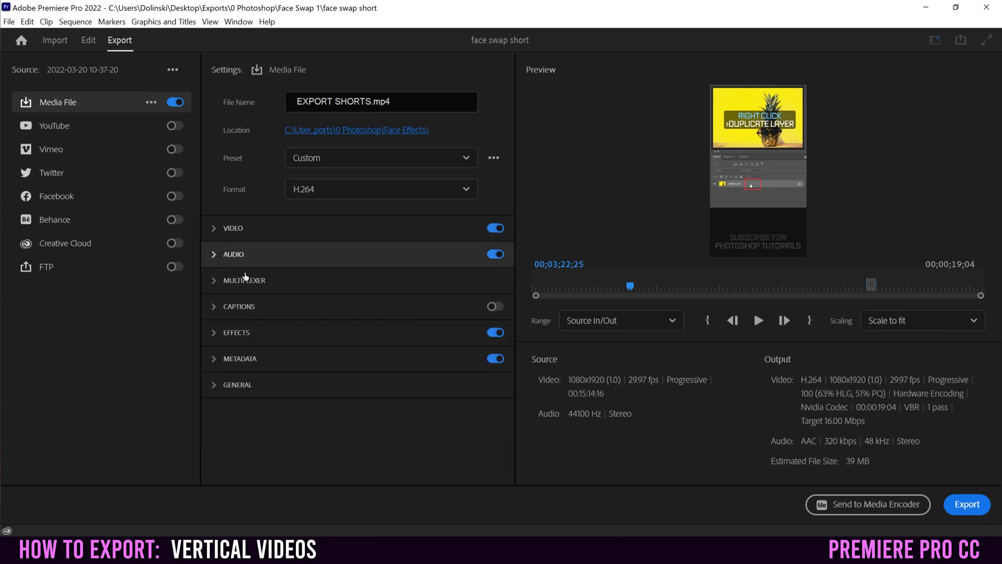
left_click(216, 230)
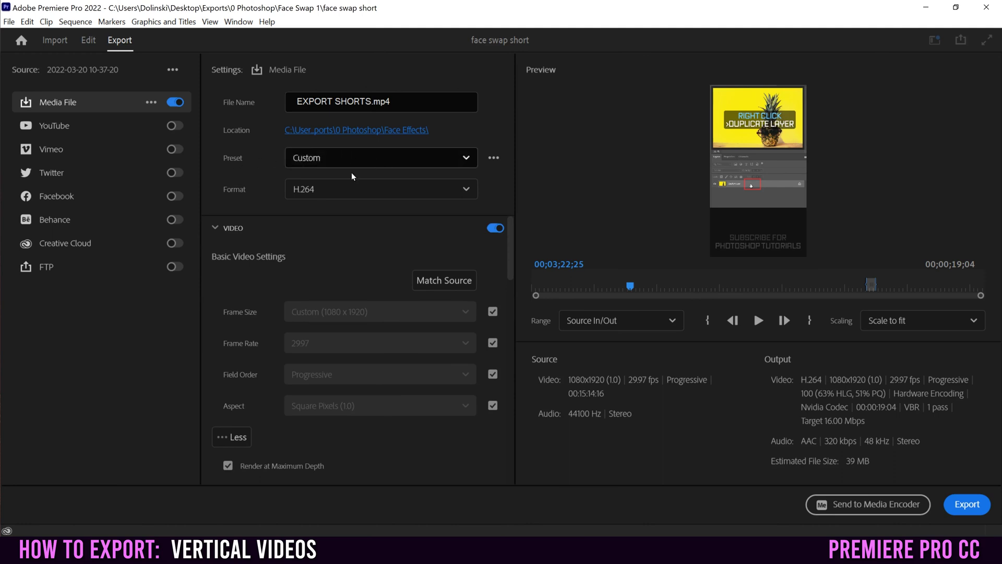
left_click(462, 161)
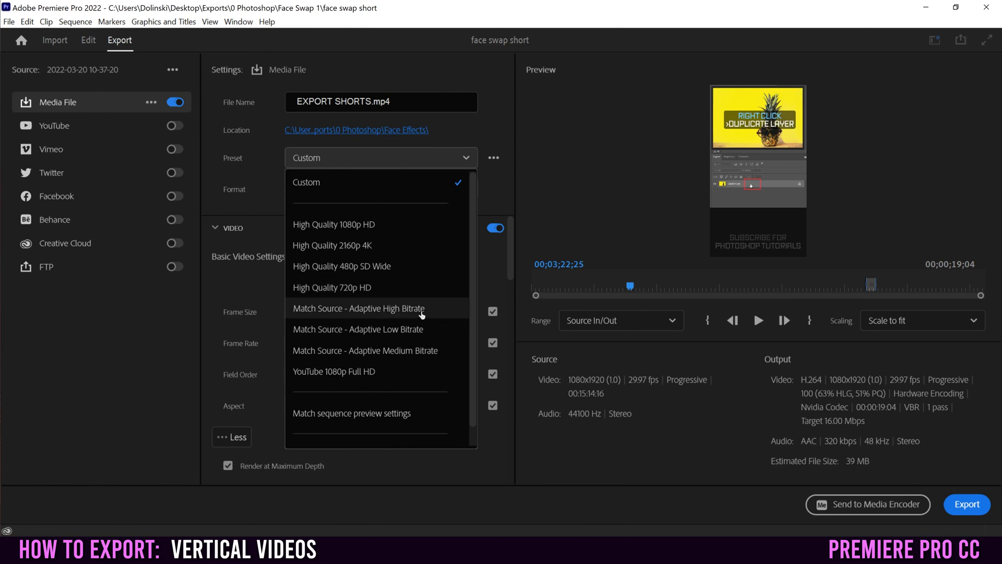
left_click(302, 160)
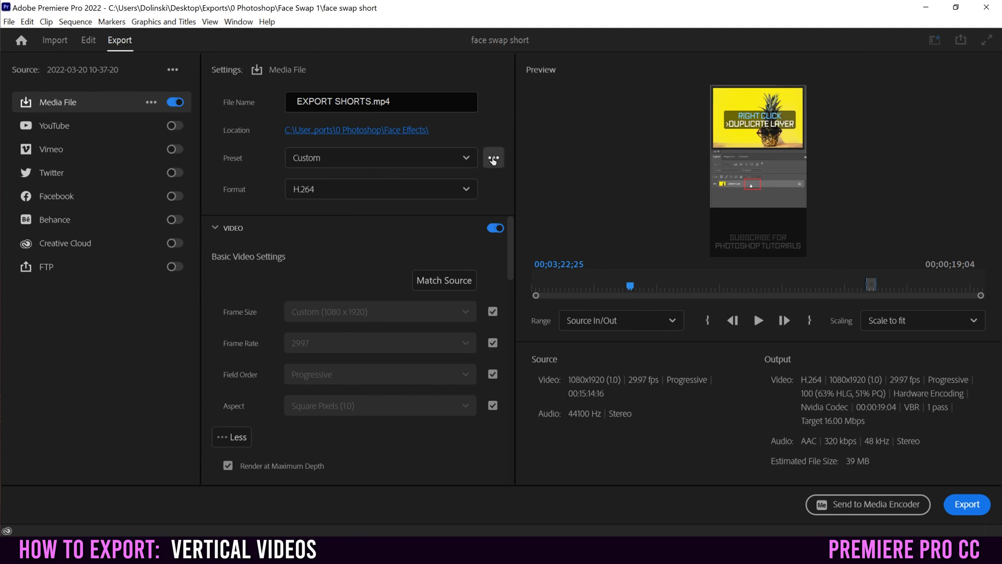
left_click(493, 159)
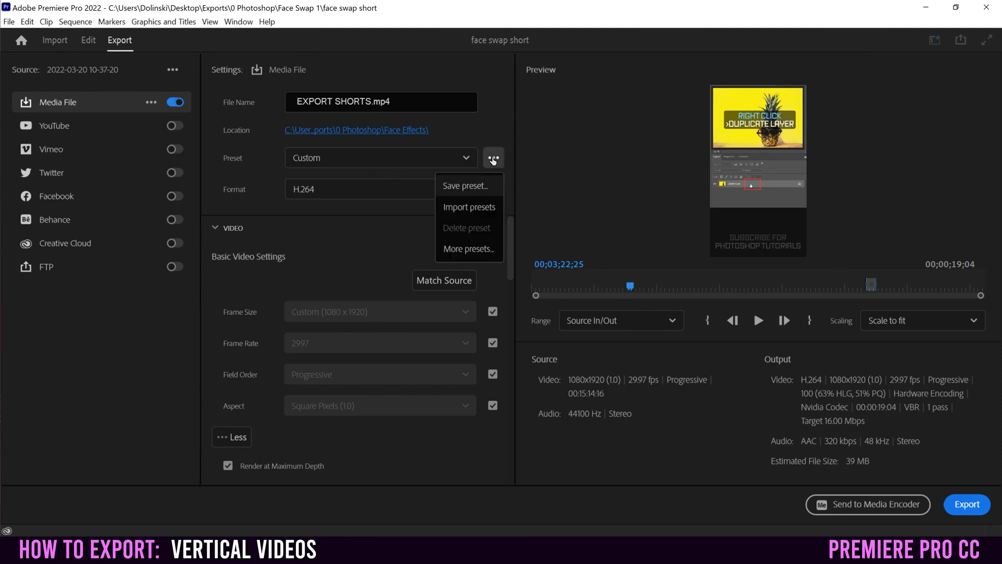
Step: Save the settings as preset 'SHORTS EXPORT' and confirm it's selected in the preset list
left_click(475, 186)
type("SHORTS E")
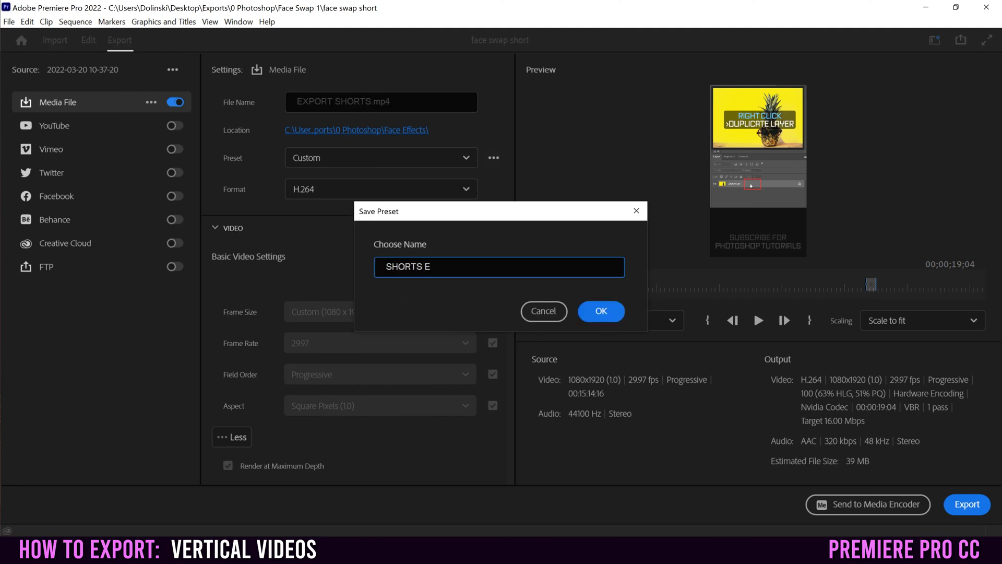
type("XPORT")
left_click(605, 311)
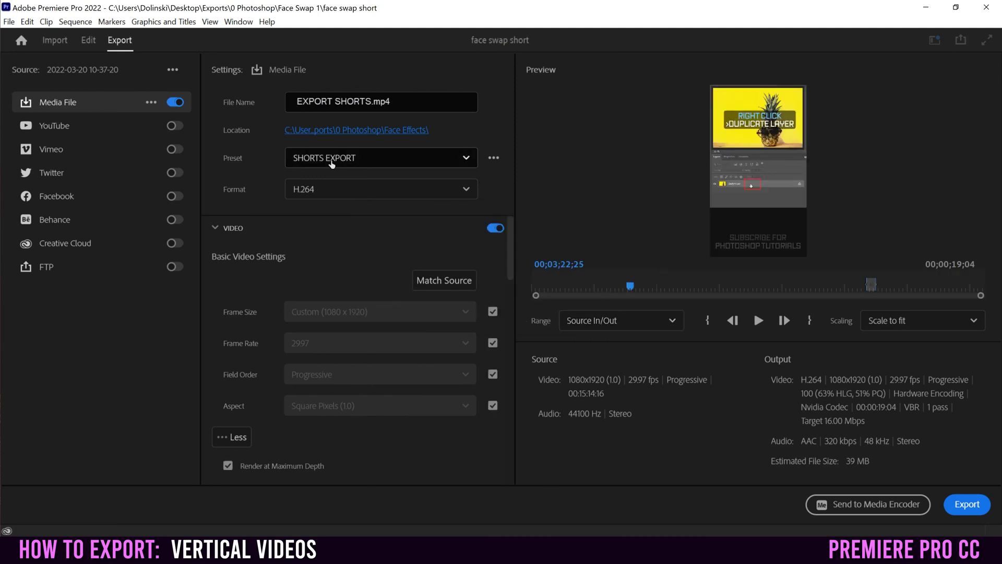
left_click(465, 159)
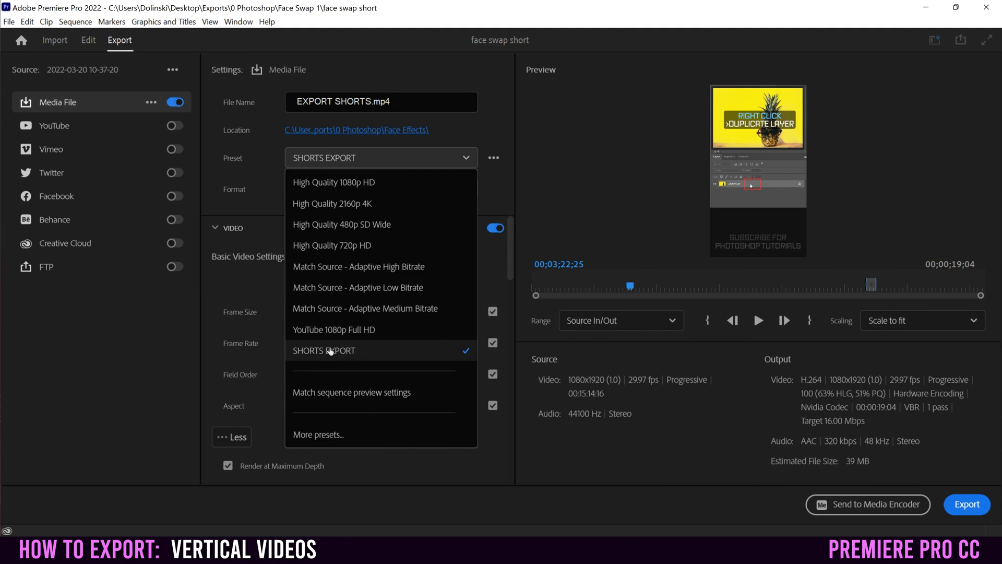
left_click(501, 469)
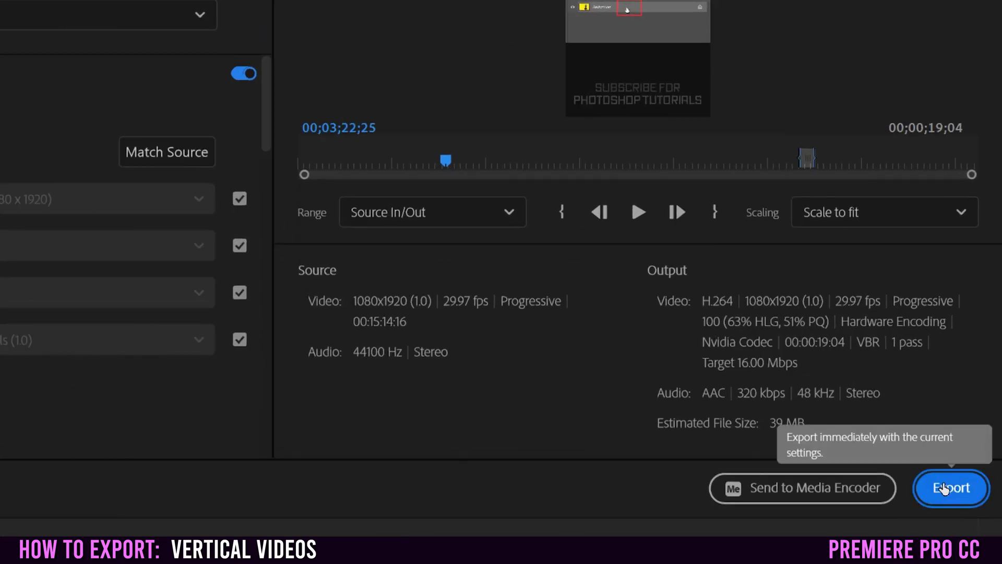
Step: Start exporting EXPORT SHORTS.mp4 with the SHORTS EXPORT settings
left_click(948, 490)
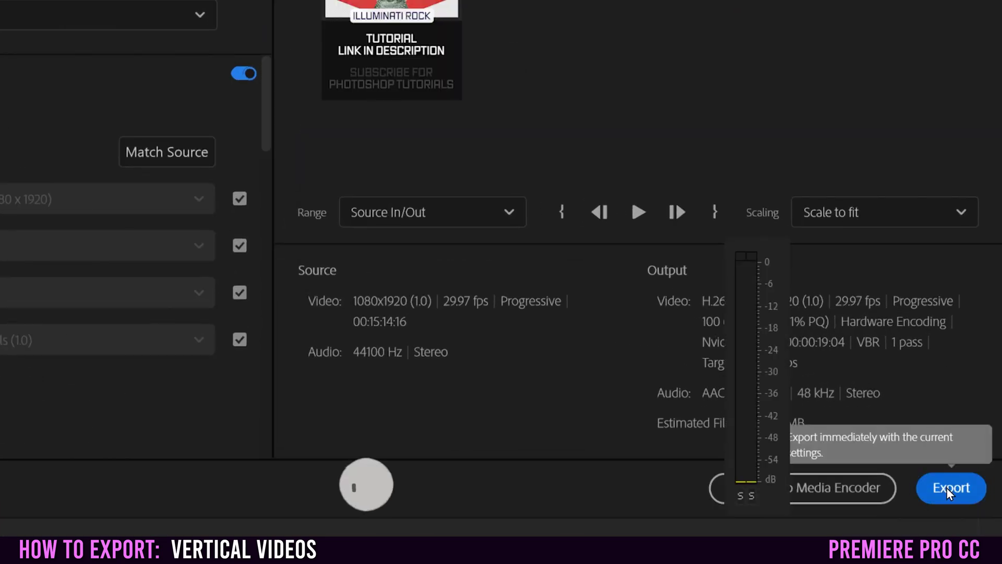